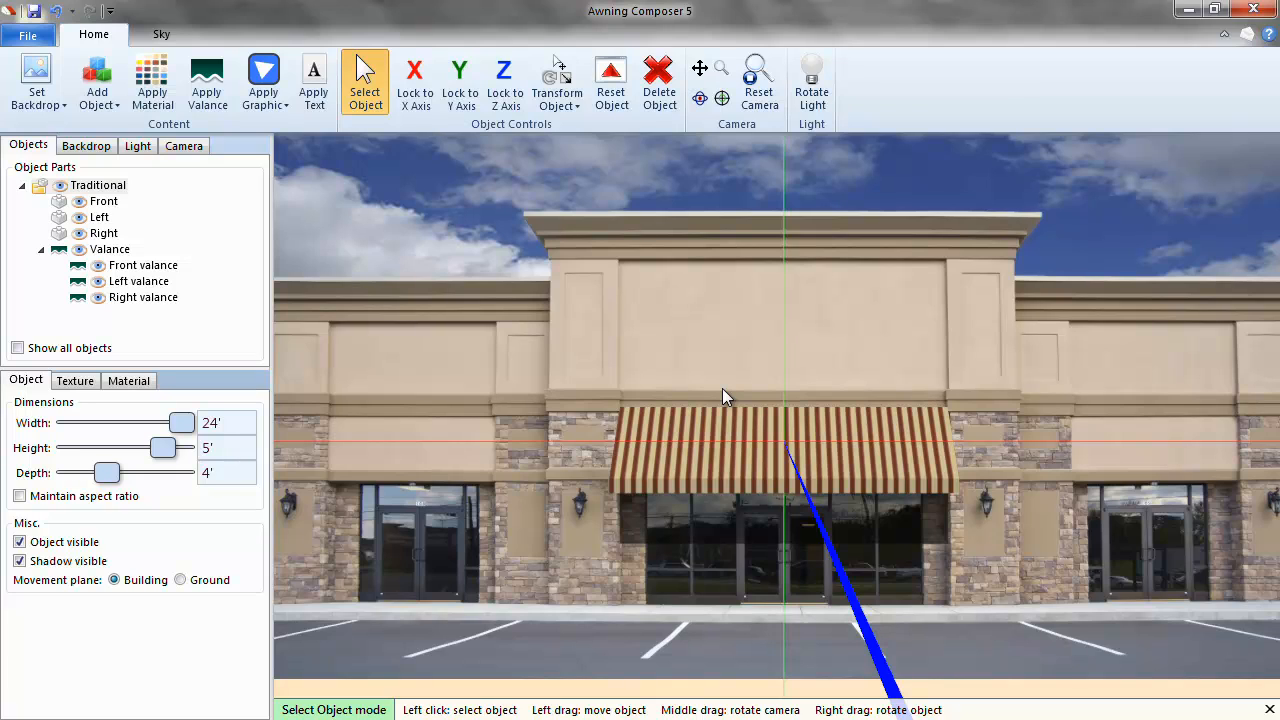
# Zoom in and pan up to frame the striped awning above the shop doors, then select it.
pyautogui.scroll(5, 733, 369)
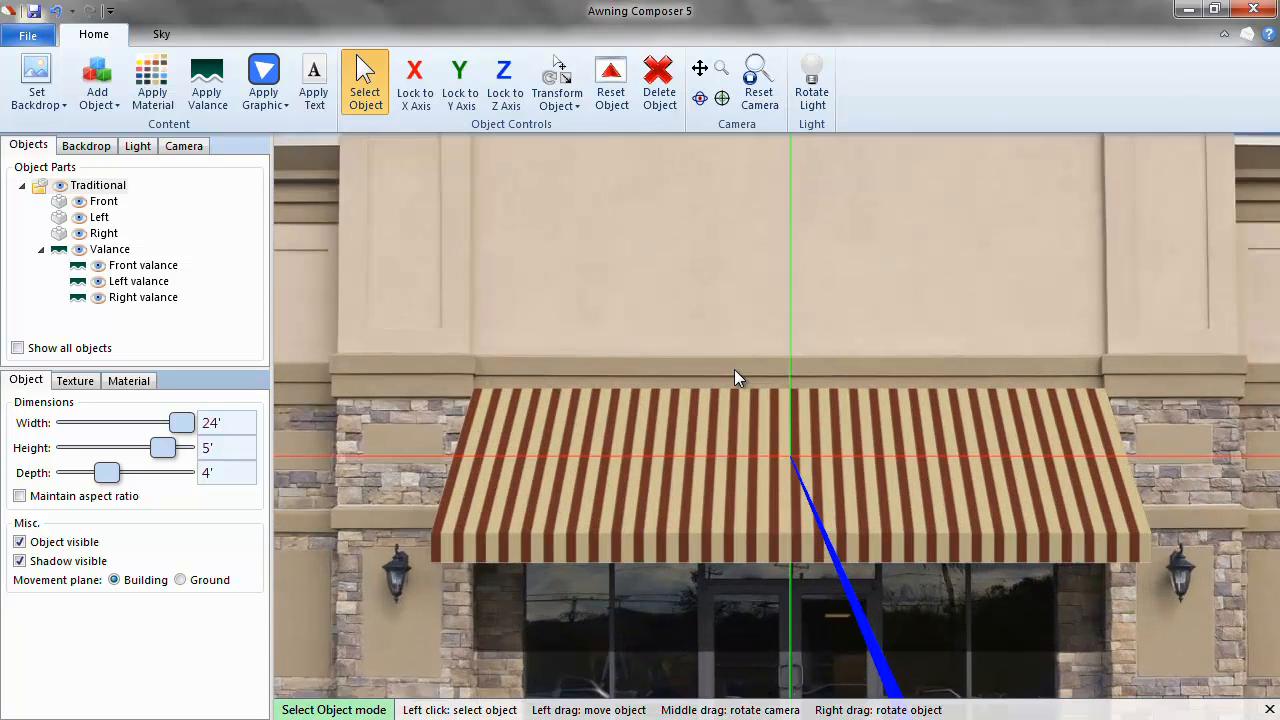
pyautogui.moveTo(735, 369); pyautogui.dragTo(741, 288)
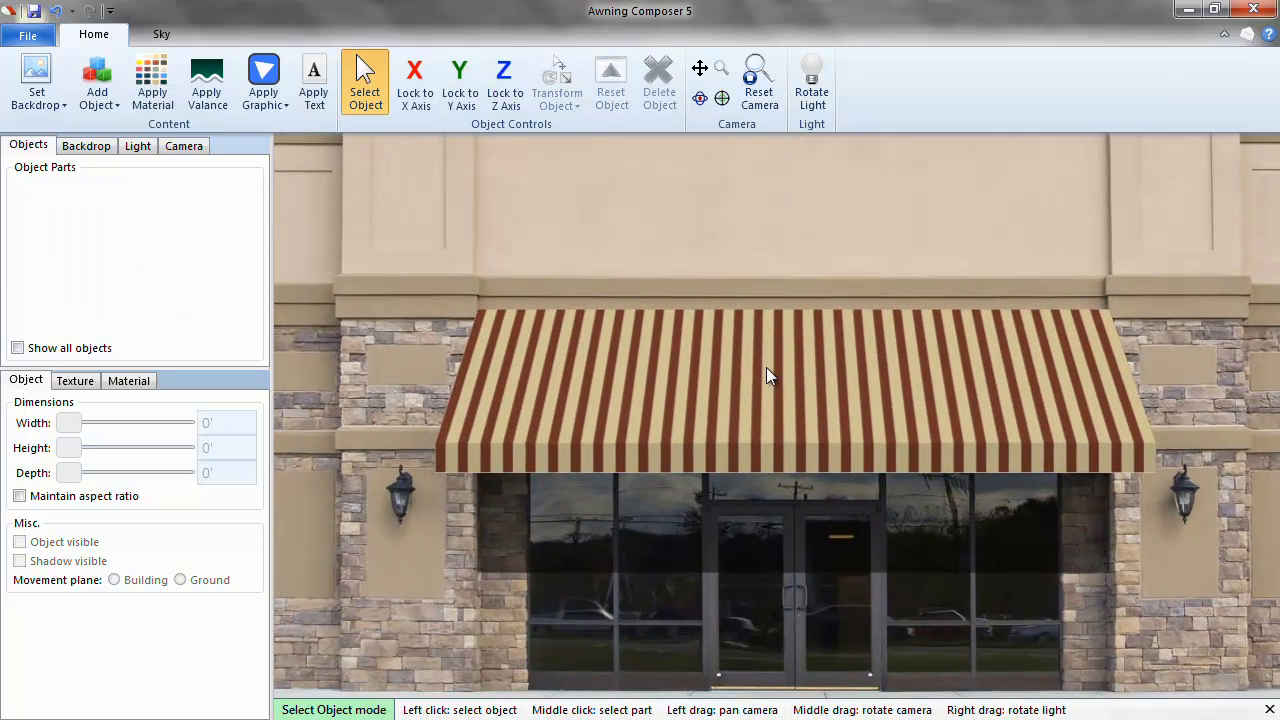
pyautogui.click(766, 367)
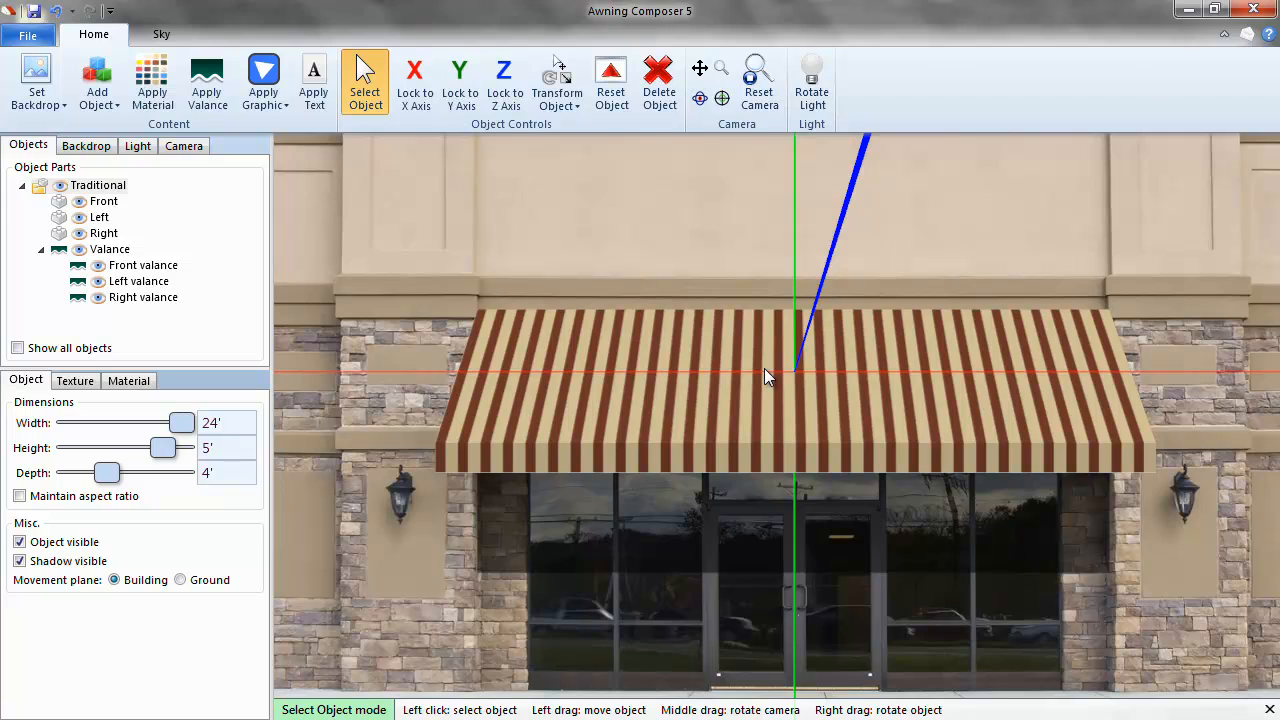
# Select the awning's Front part and bring up the Sample Graphics gallery.
pyautogui.click(104, 203)
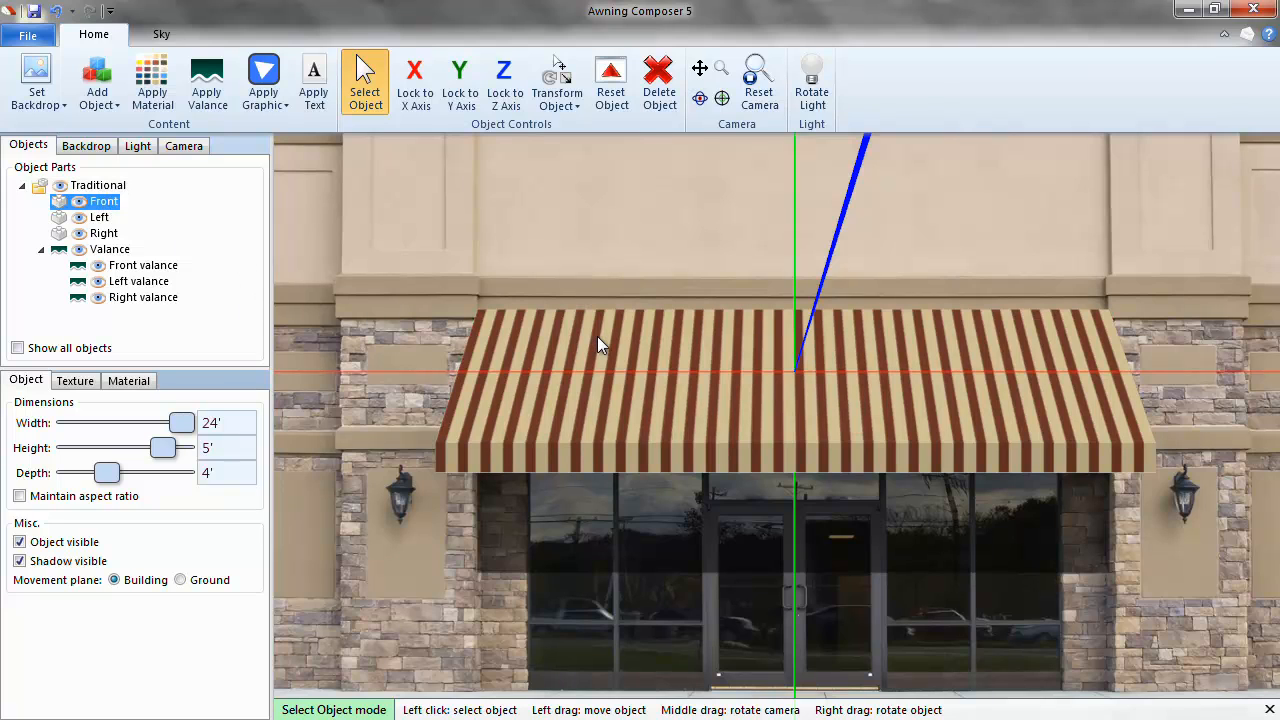
pyautogui.click(597, 337)
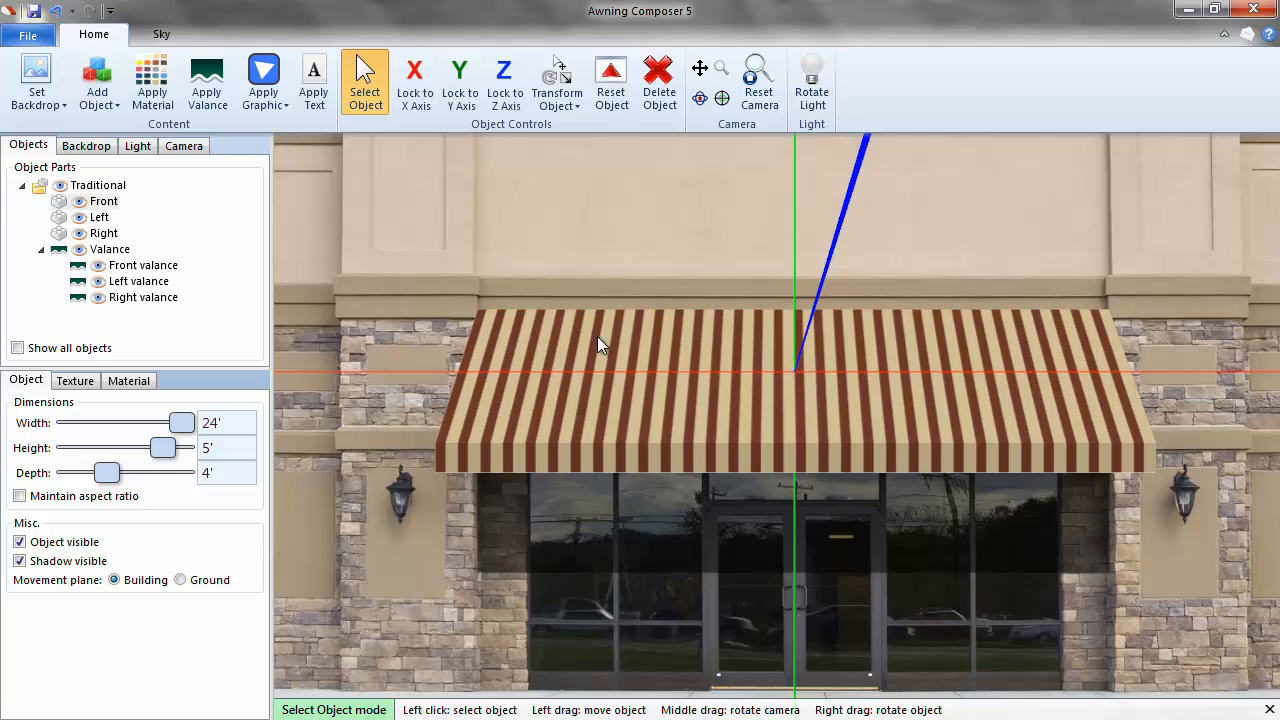
pyautogui.click(264, 80)
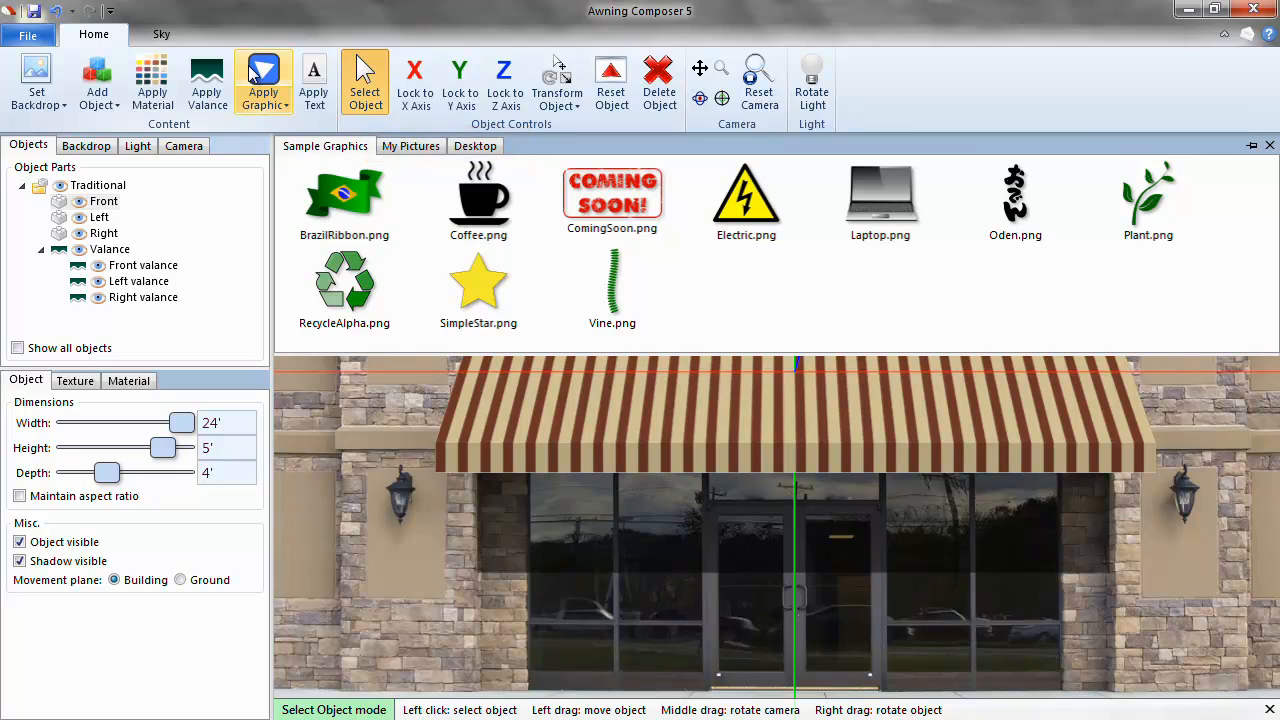
# Place Coffee.png on the awning front and nudge the cup into position.
pyautogui.click(485, 202)
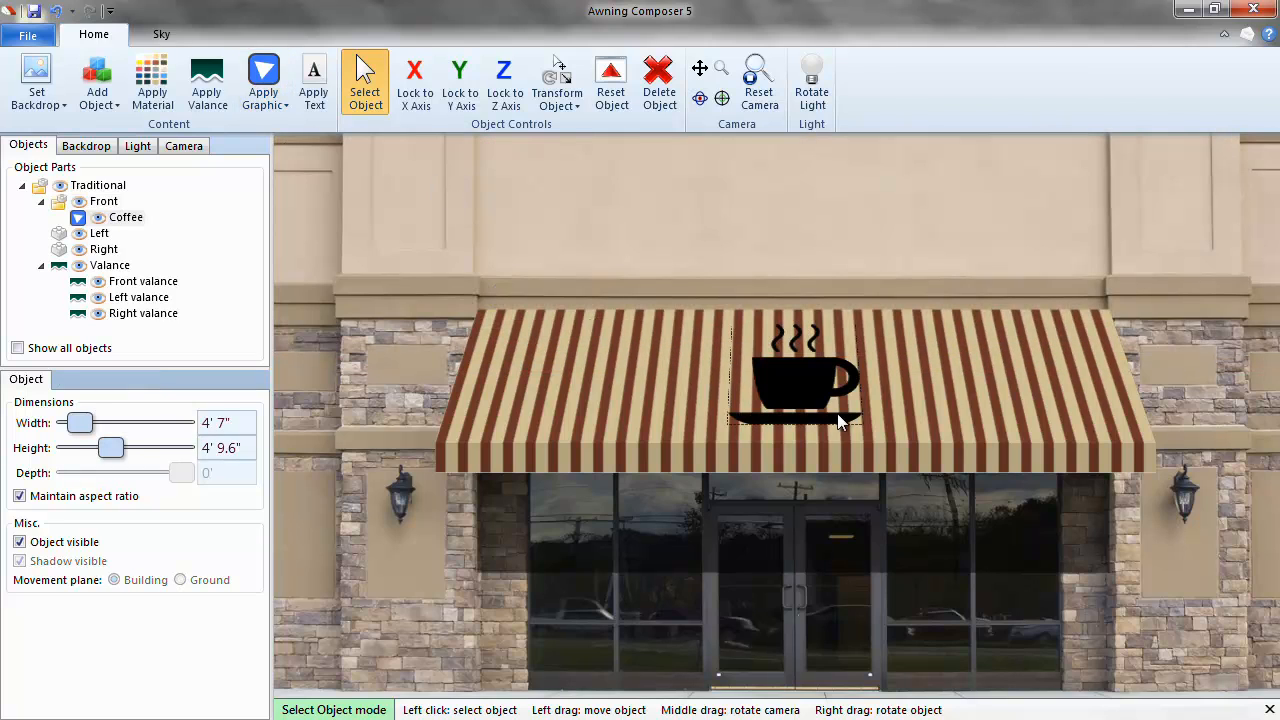
pyautogui.moveTo(784, 386)
pyautogui.mouseDown()
pyautogui.moveTo(850, 385)
pyautogui.moveTo(808, 385)
pyautogui.mouseUp()
pyautogui.scroll(5, 806, 372)
pyautogui.scroll(-6, 830, 355)
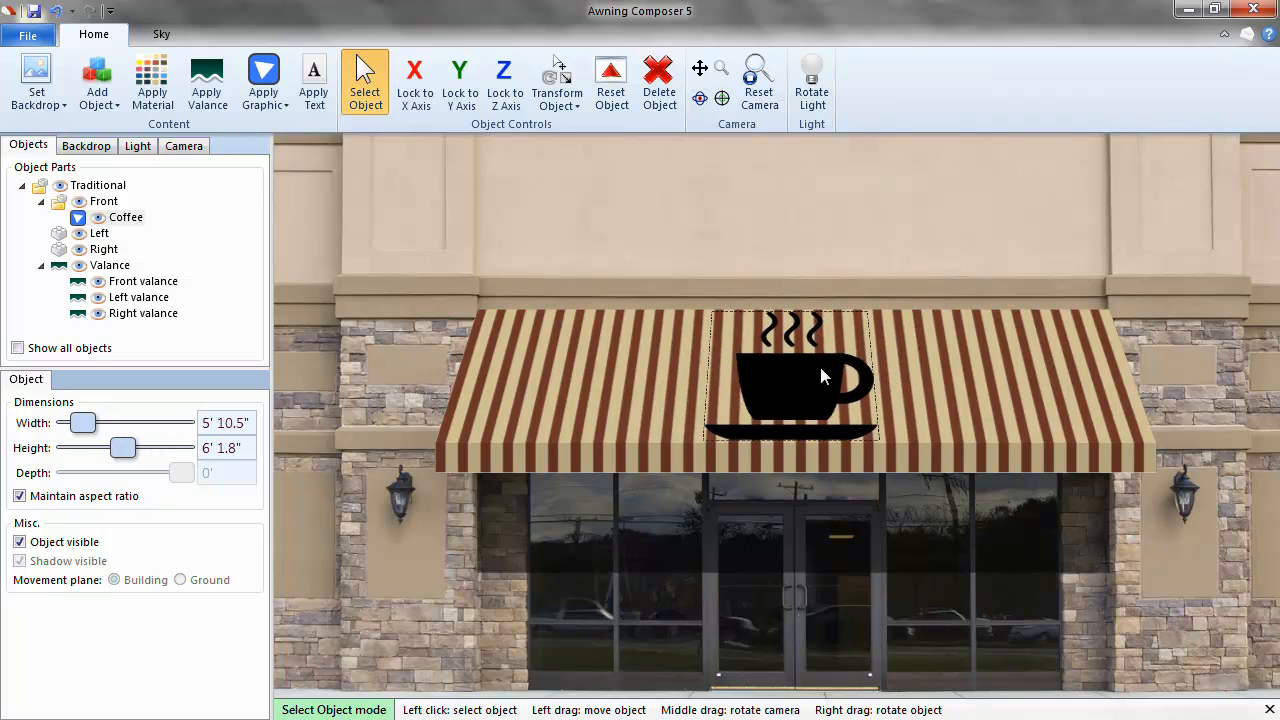
pyautogui.scroll(-1, 814, 371)
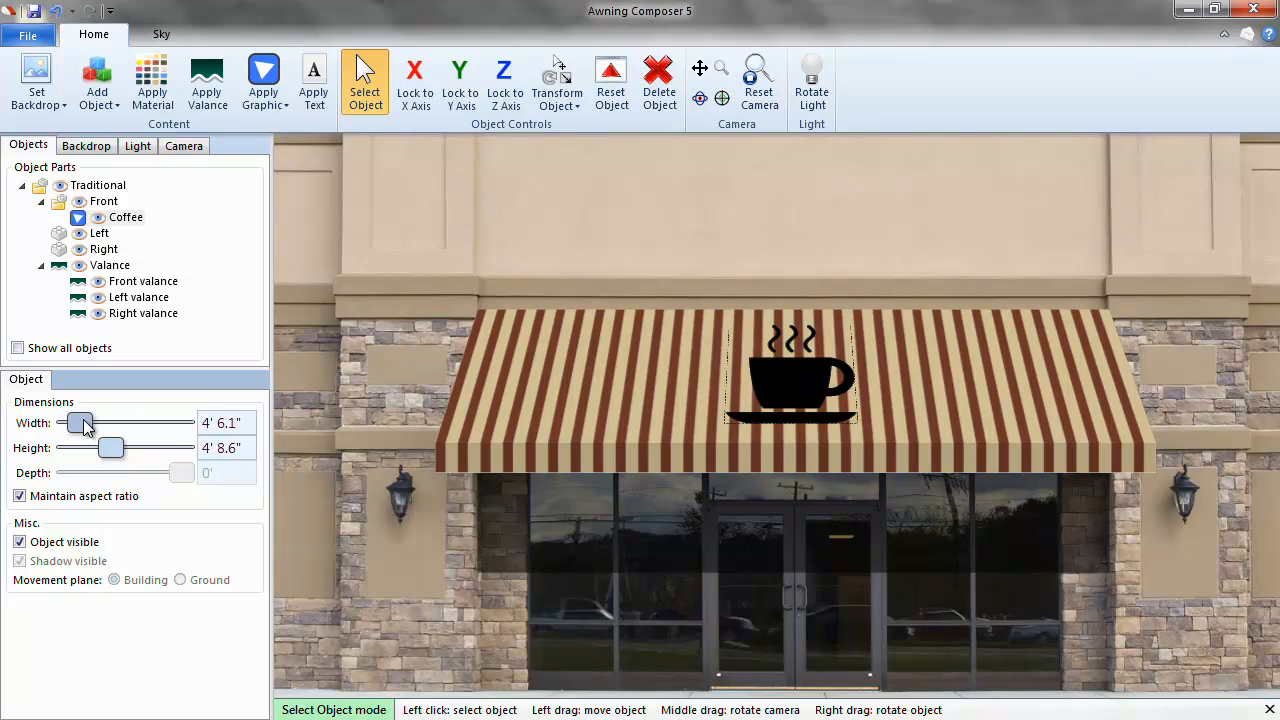
# Resize the coffee cup toward 4' wide, undo the change, and select the Valance.
pyautogui.moveTo(86, 425)
pyautogui.mouseDown()
pyautogui.moveTo(128, 425)
pyautogui.moveTo(84, 425)
pyautogui.mouseUp()
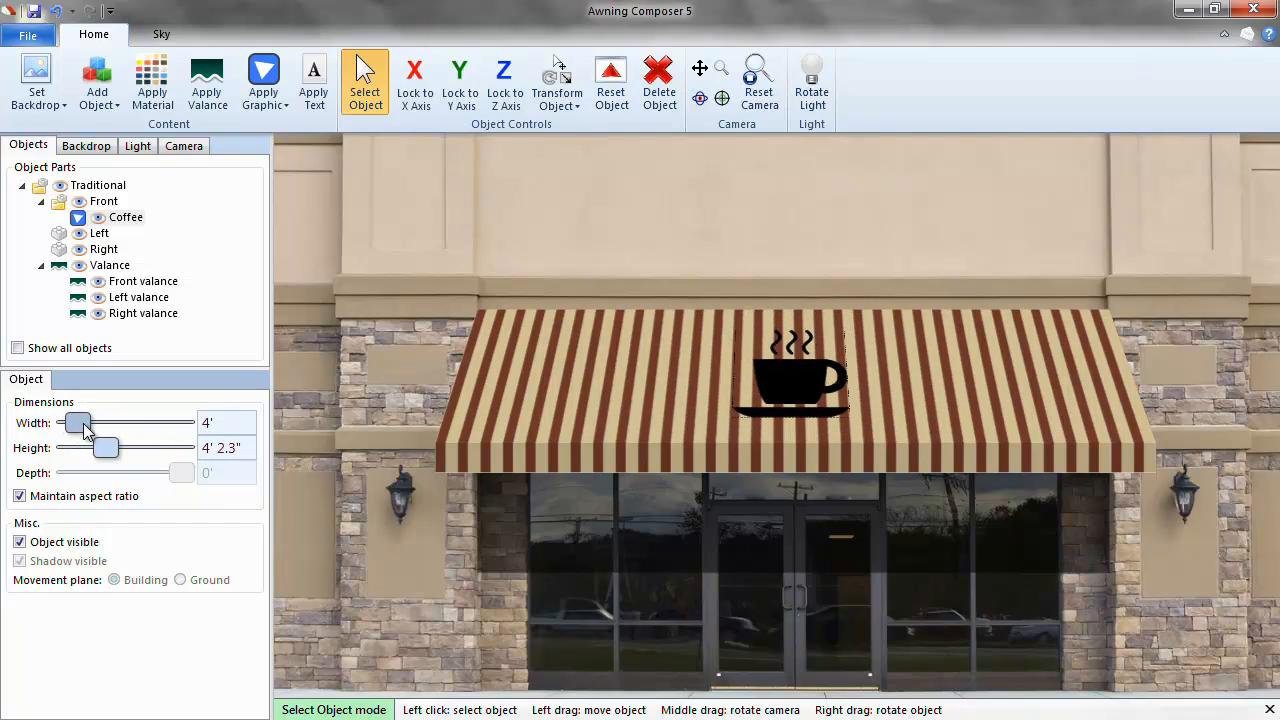
pyautogui.hotkey('ctrl', 'z')
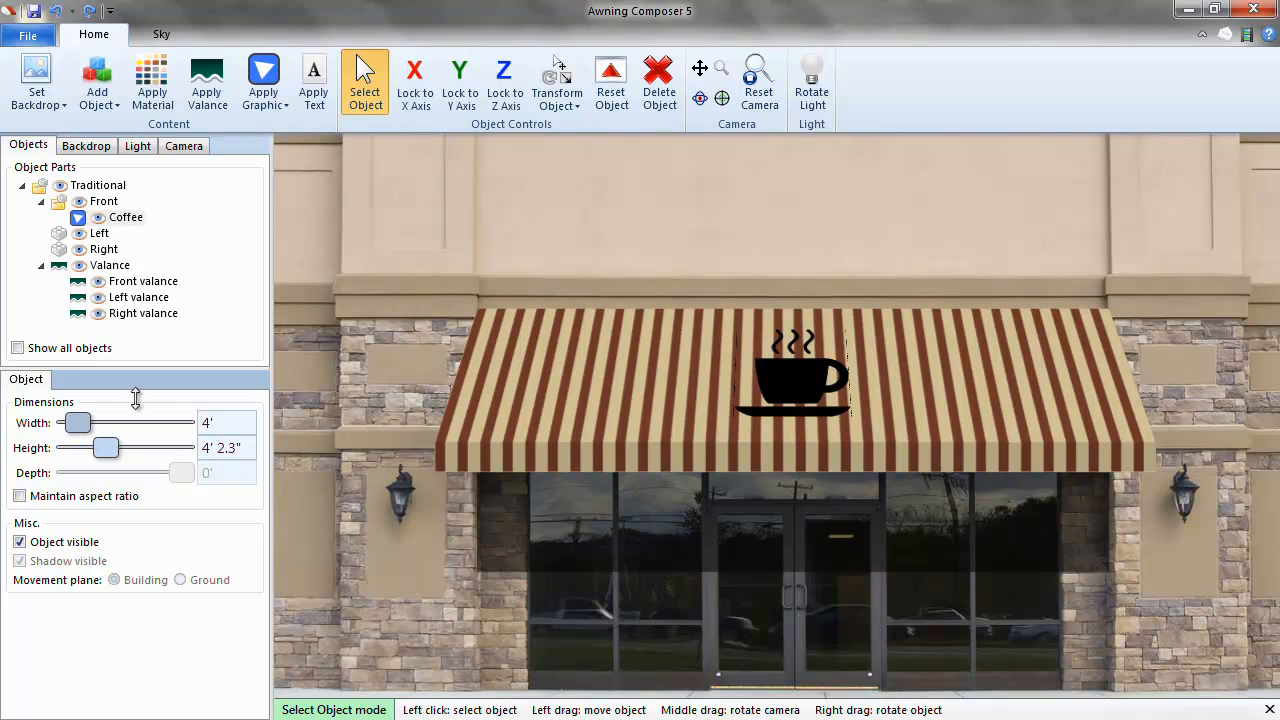
pyautogui.click(110, 267)
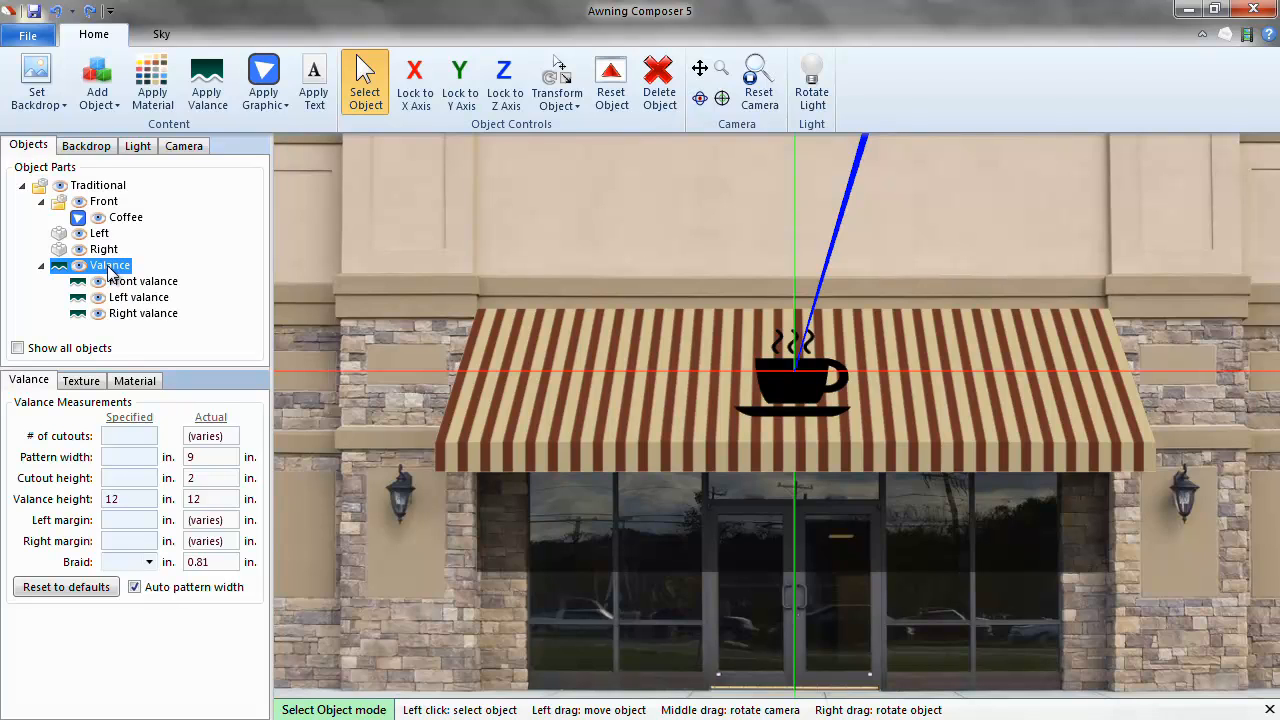
# Apply Sunbrella Solids Tresco Brick fabric to the valance, then select the front valance.
pyautogui.click(158, 88)
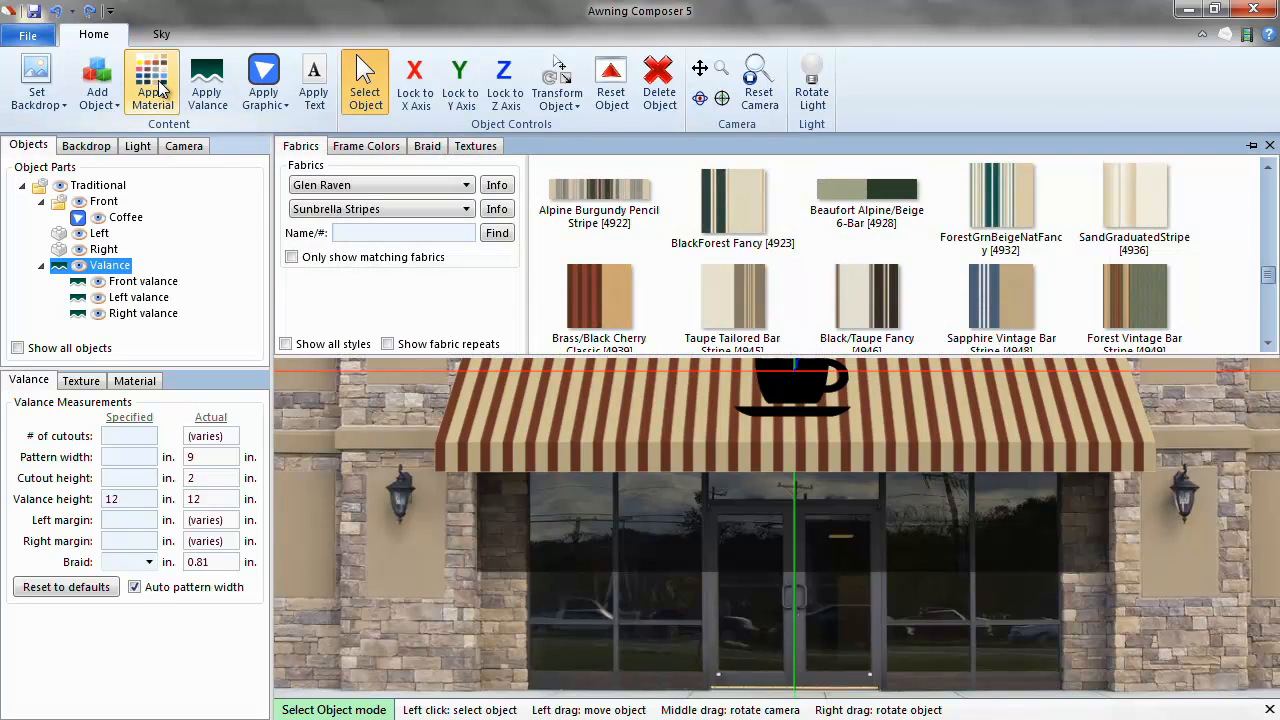
pyautogui.click(450, 210)
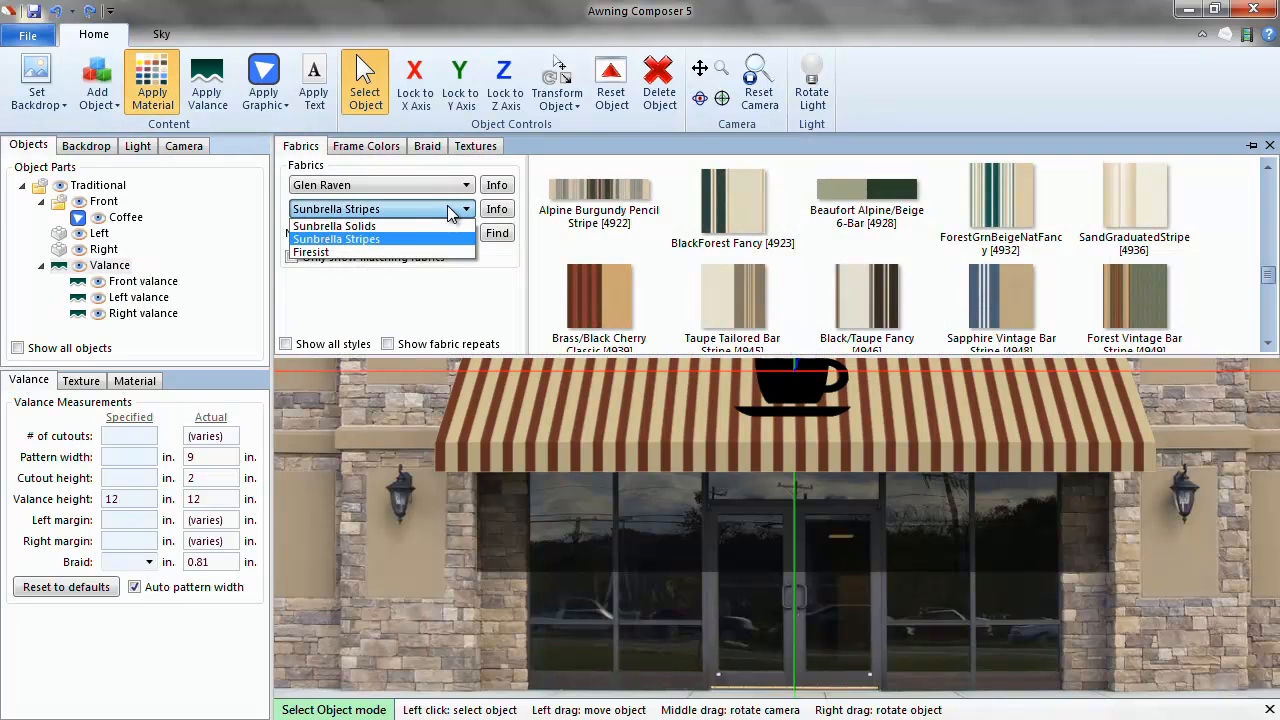
pyautogui.click(435, 223)
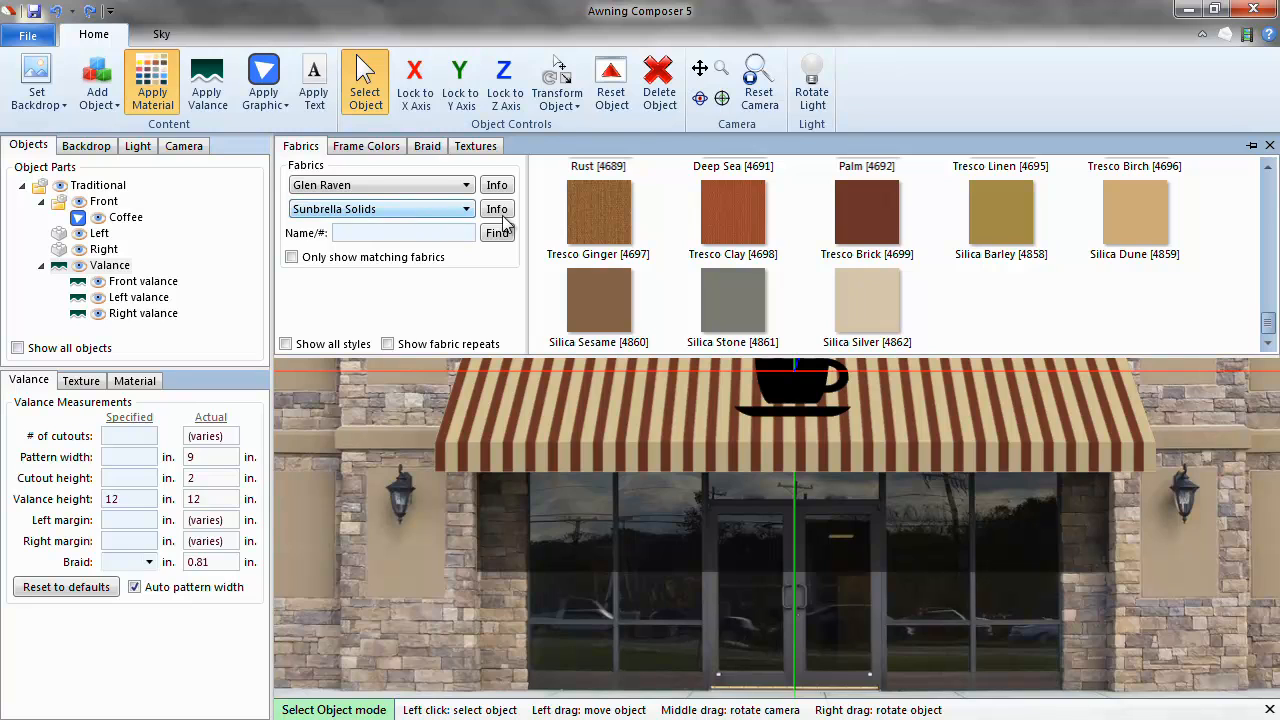
pyautogui.click(752, 231)
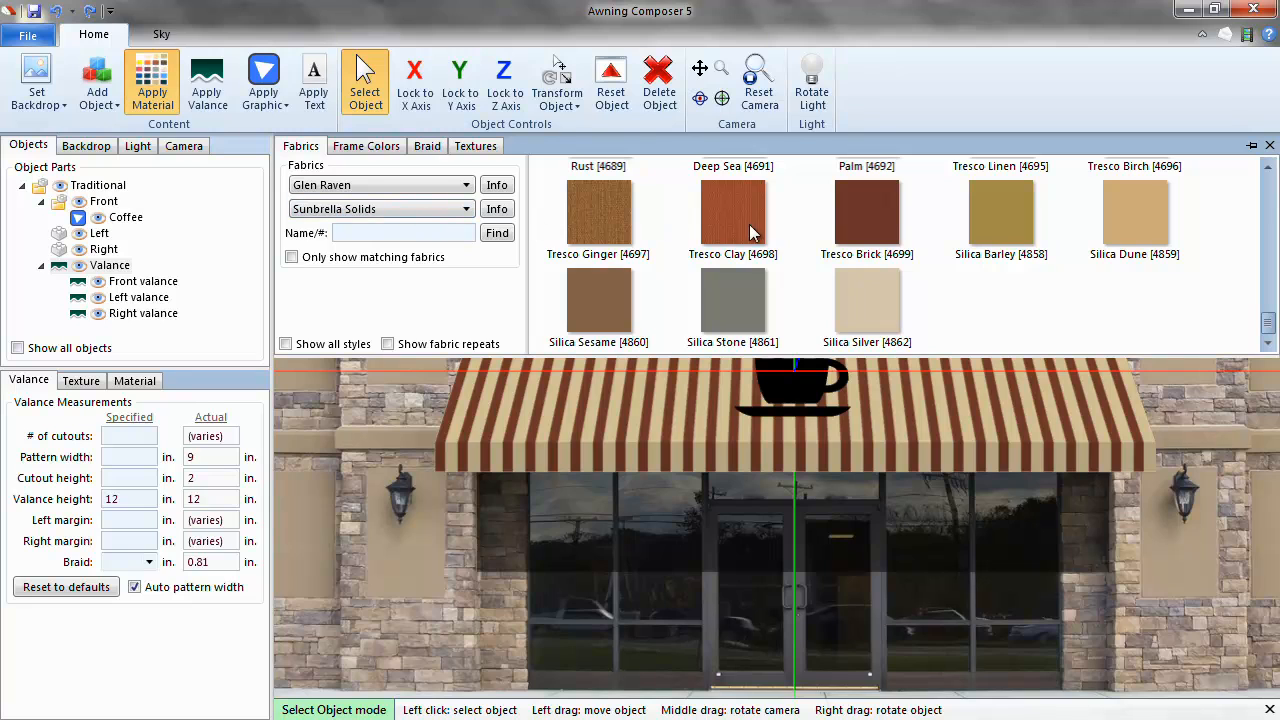
pyautogui.click(876, 213)
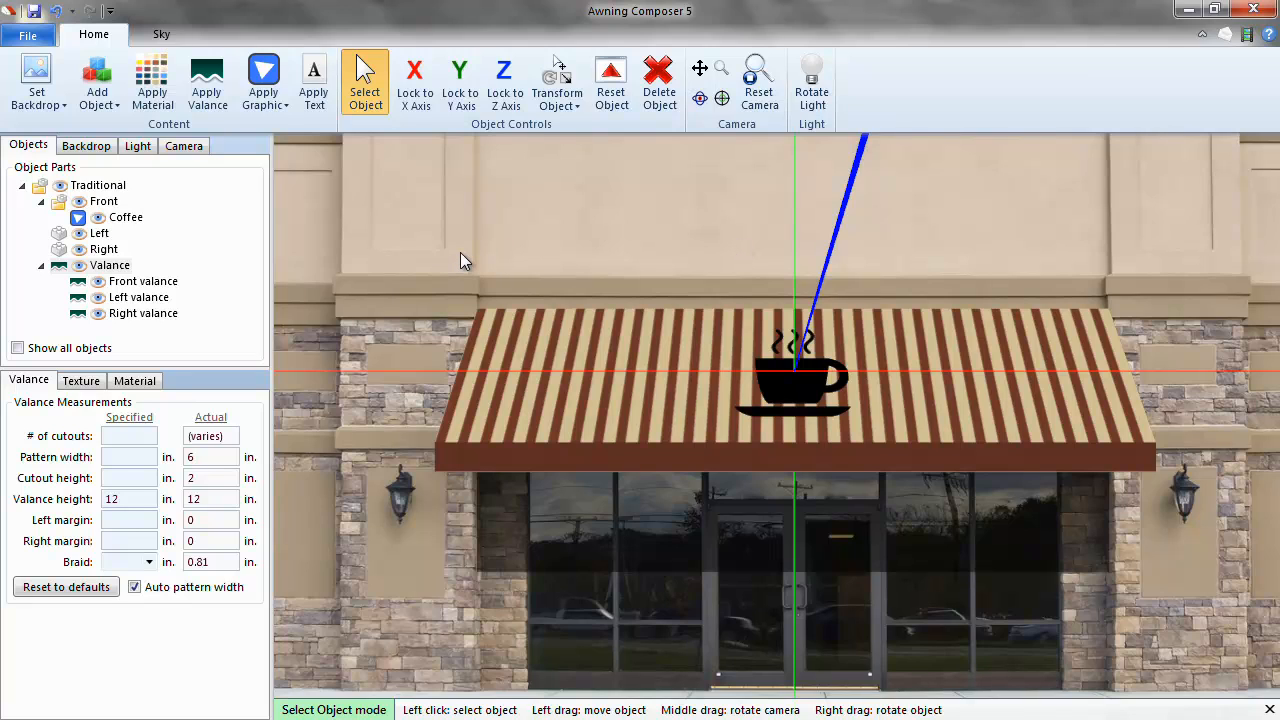
pyautogui.click(160, 282)
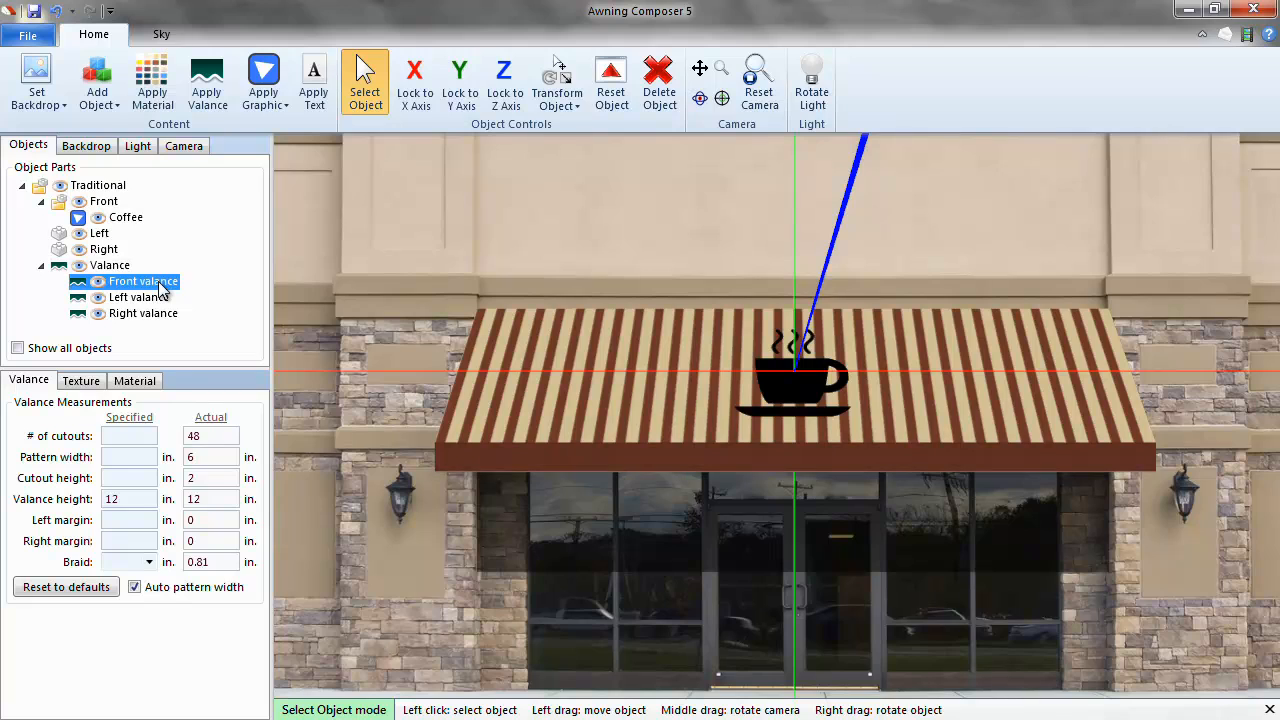
pyautogui.click(578, 455)
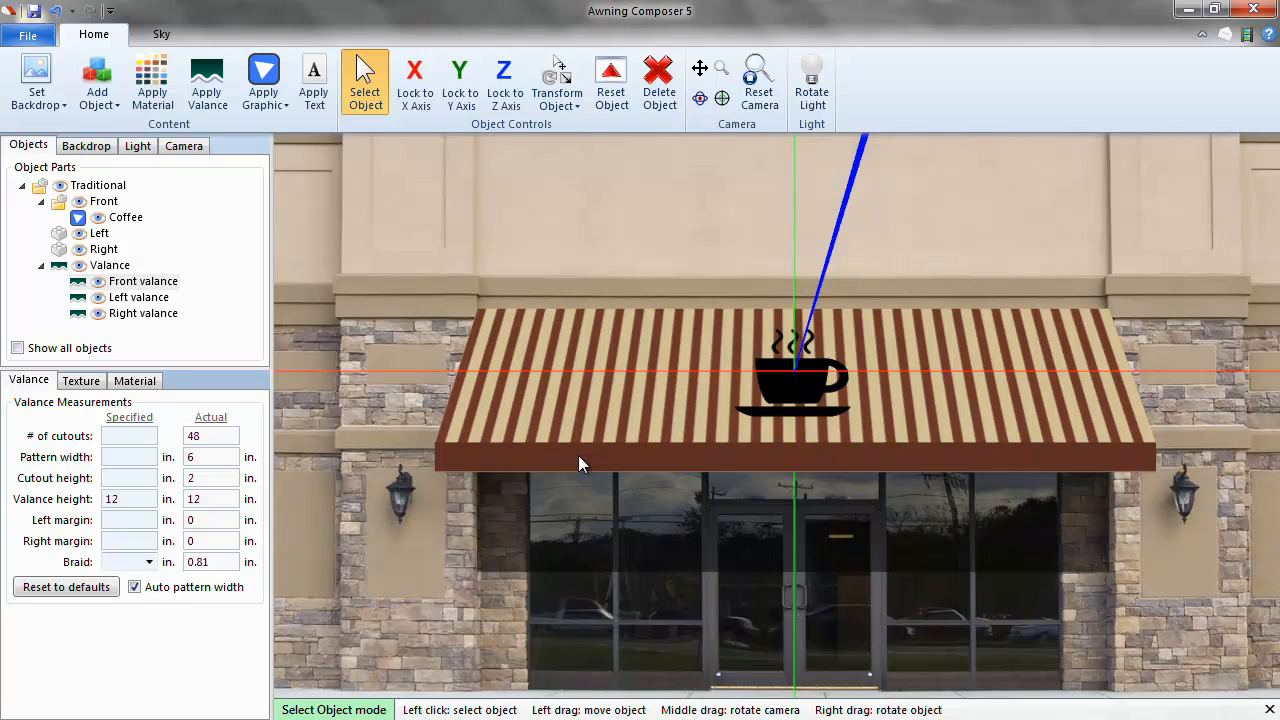
# Add a text label reading 'Coffee Shop' to the front valance.
pyautogui.click(320, 101)
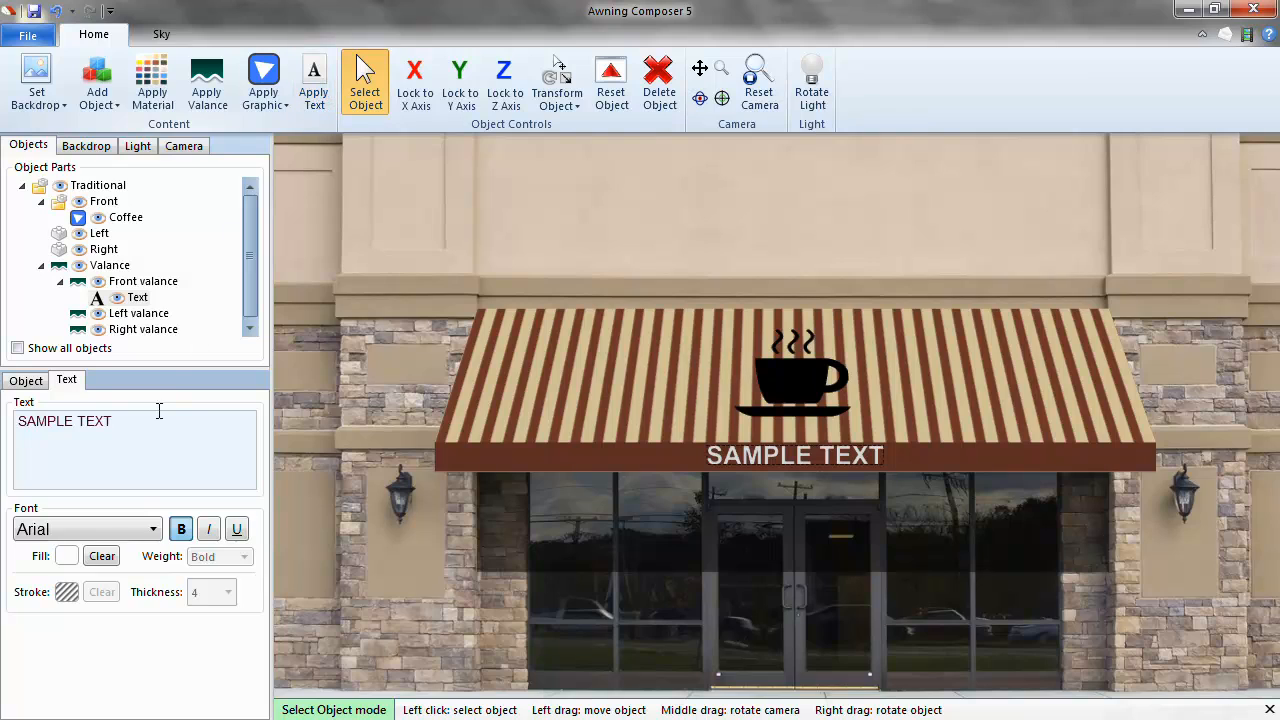
pyautogui.tripleClick(141, 435)
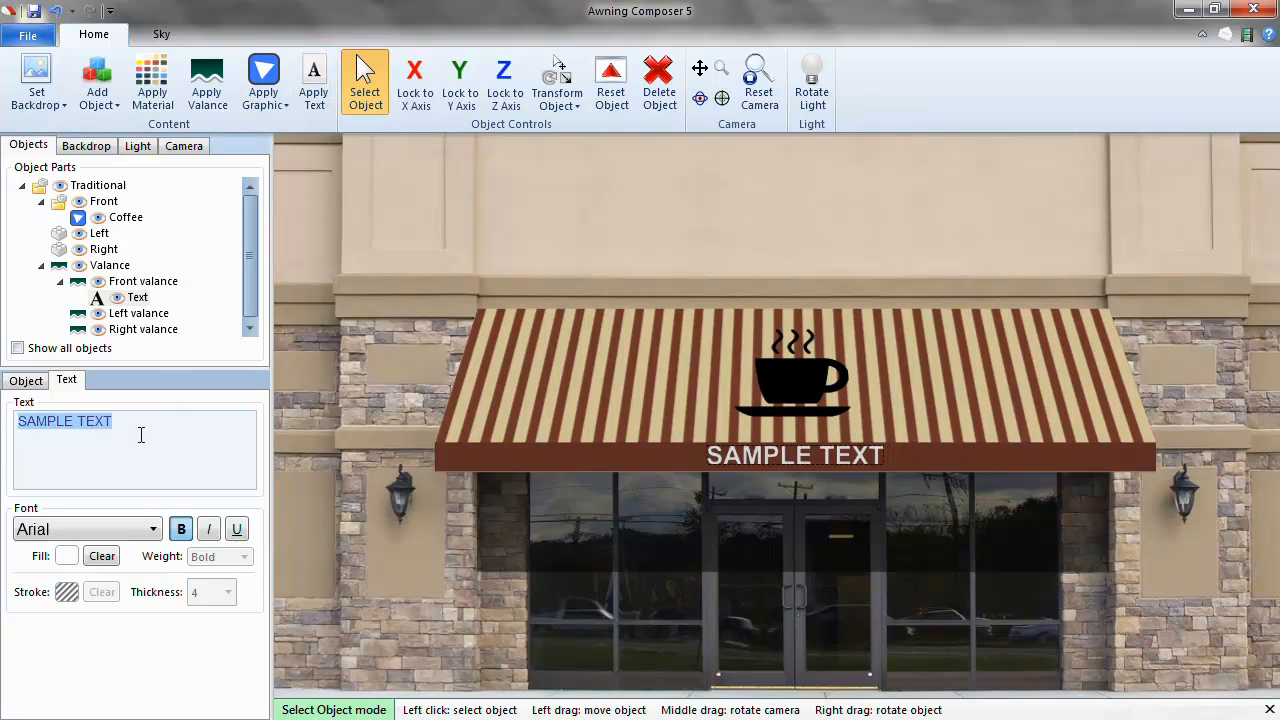
pyautogui.write('Coff')
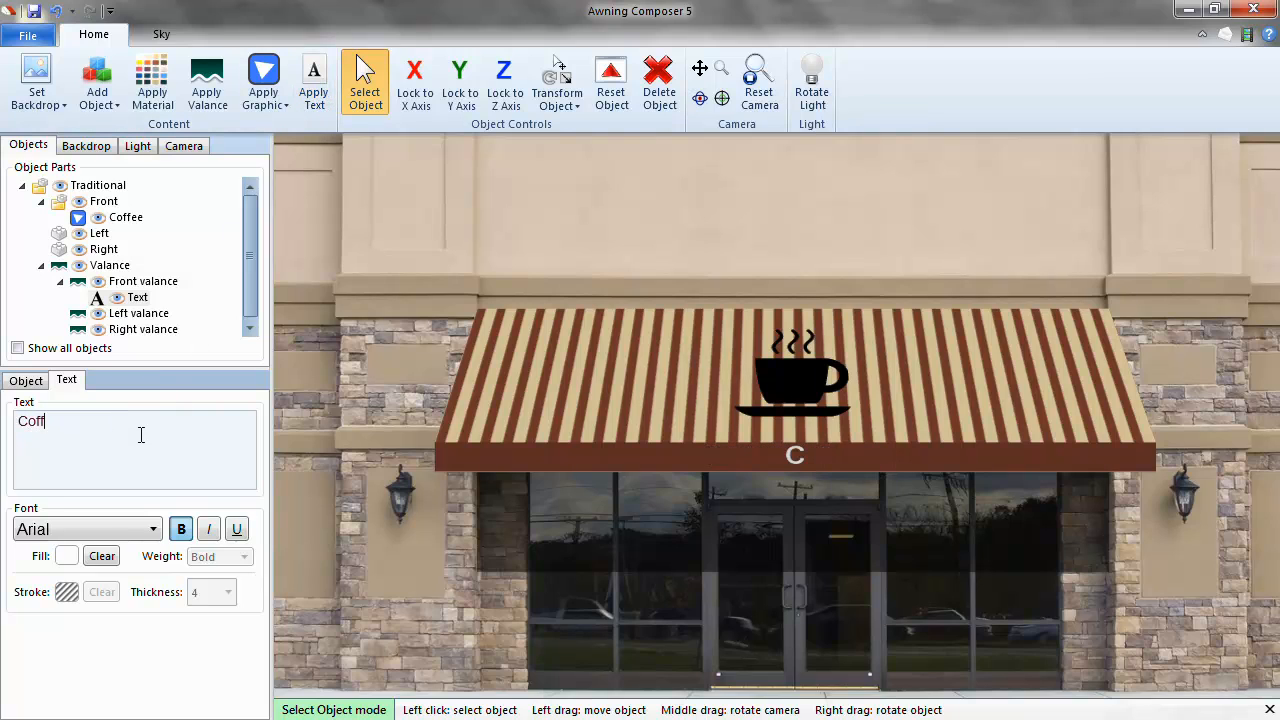
pyautogui.write('ee Shop')
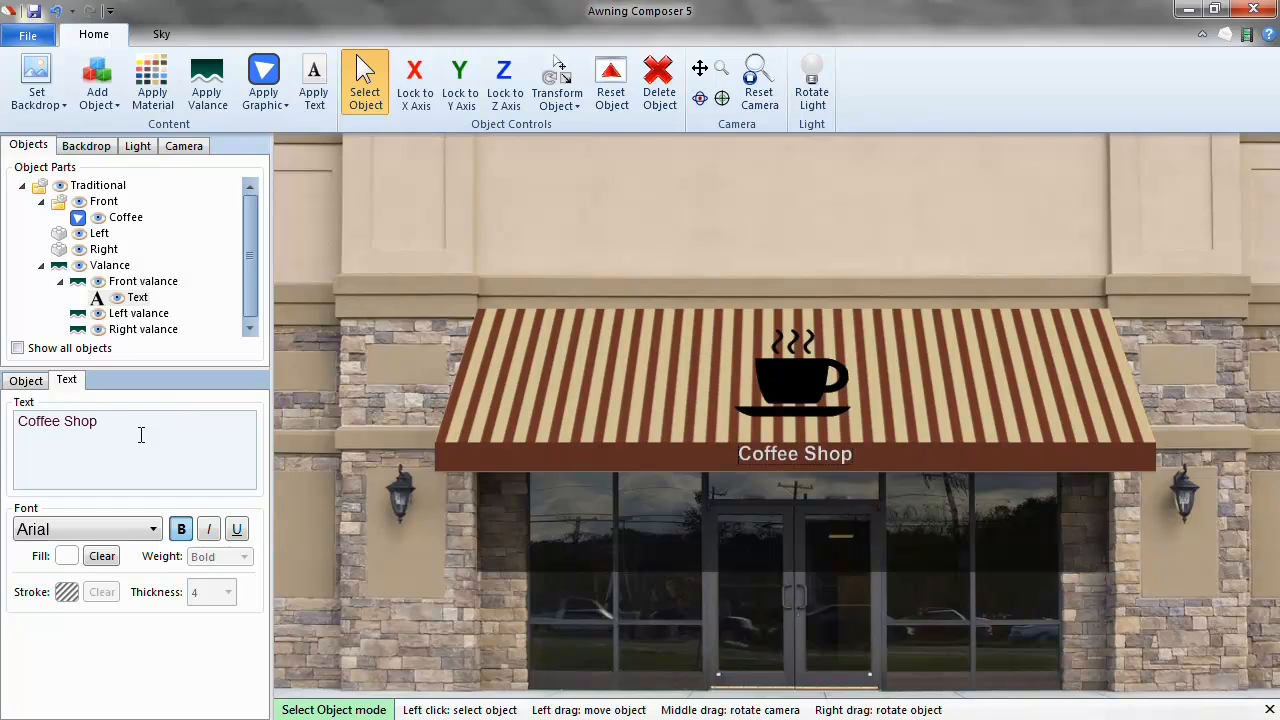
# Set the Coffee Shop lettering to the Aharoni font with a black fill.
pyautogui.click(150, 530)
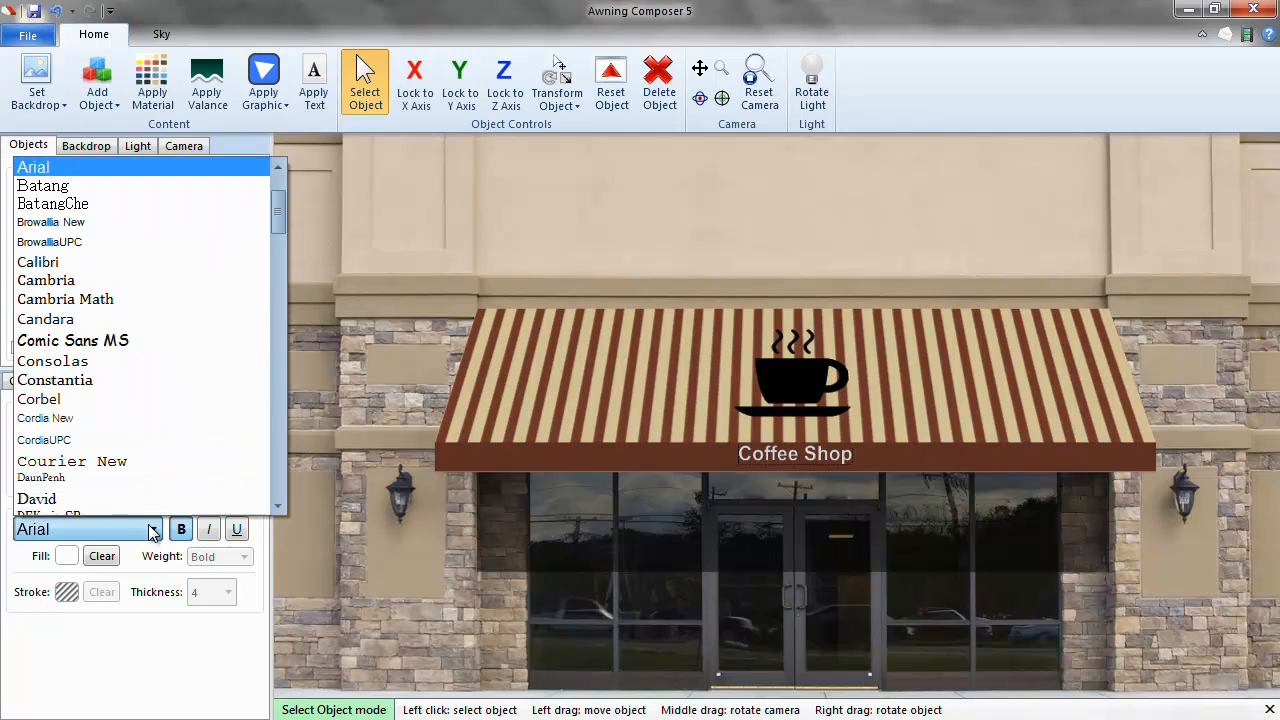
pyautogui.scroll(2, 185, 325)
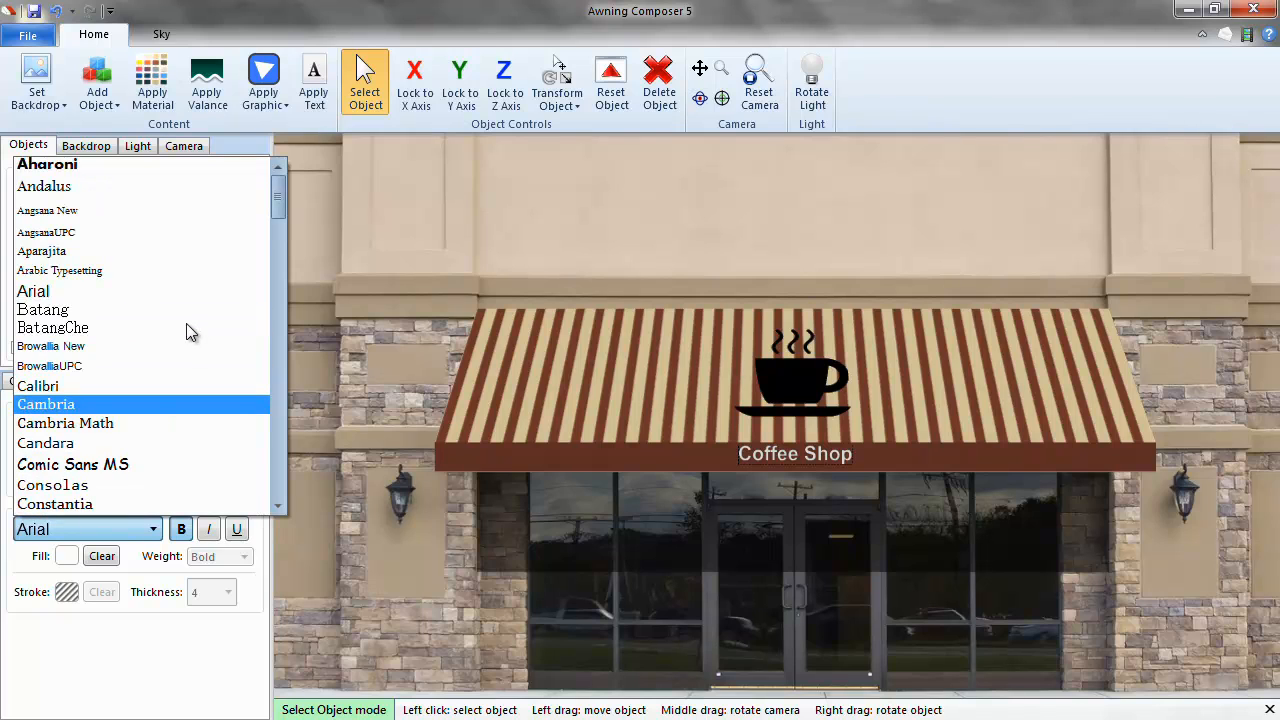
pyautogui.click(85, 166)
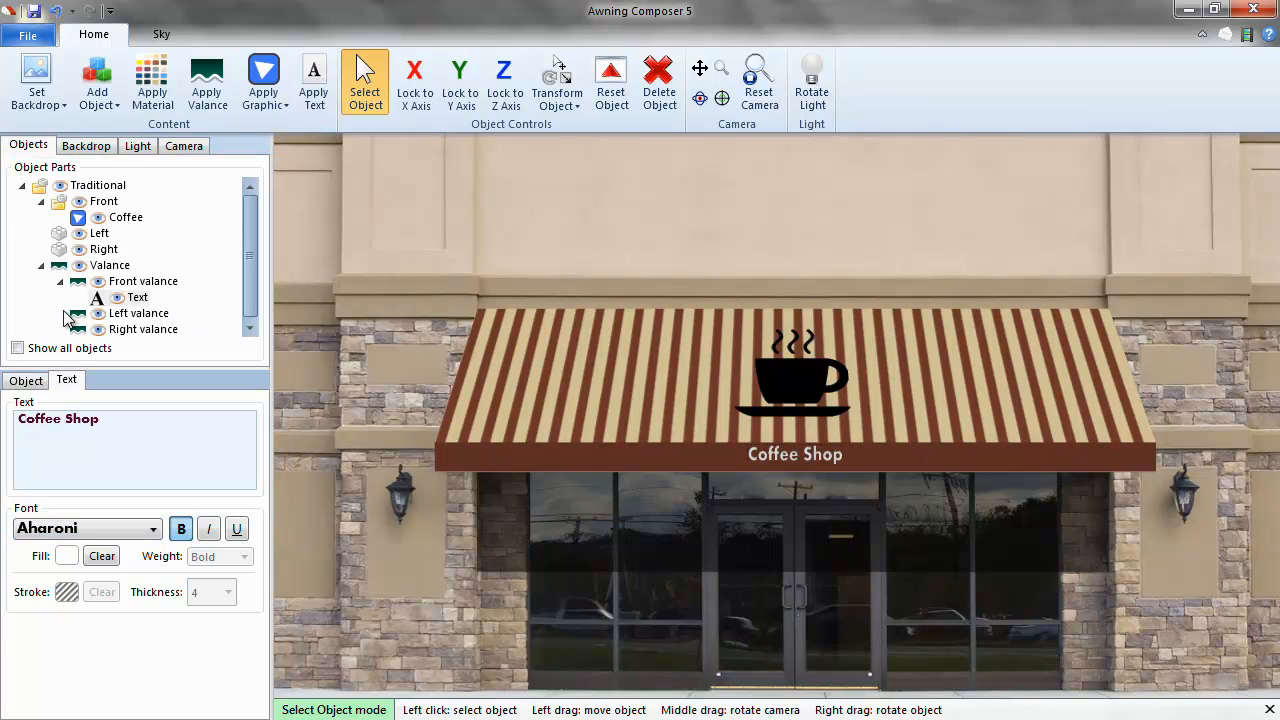
pyautogui.click(67, 557)
pyautogui.click(21, 169)
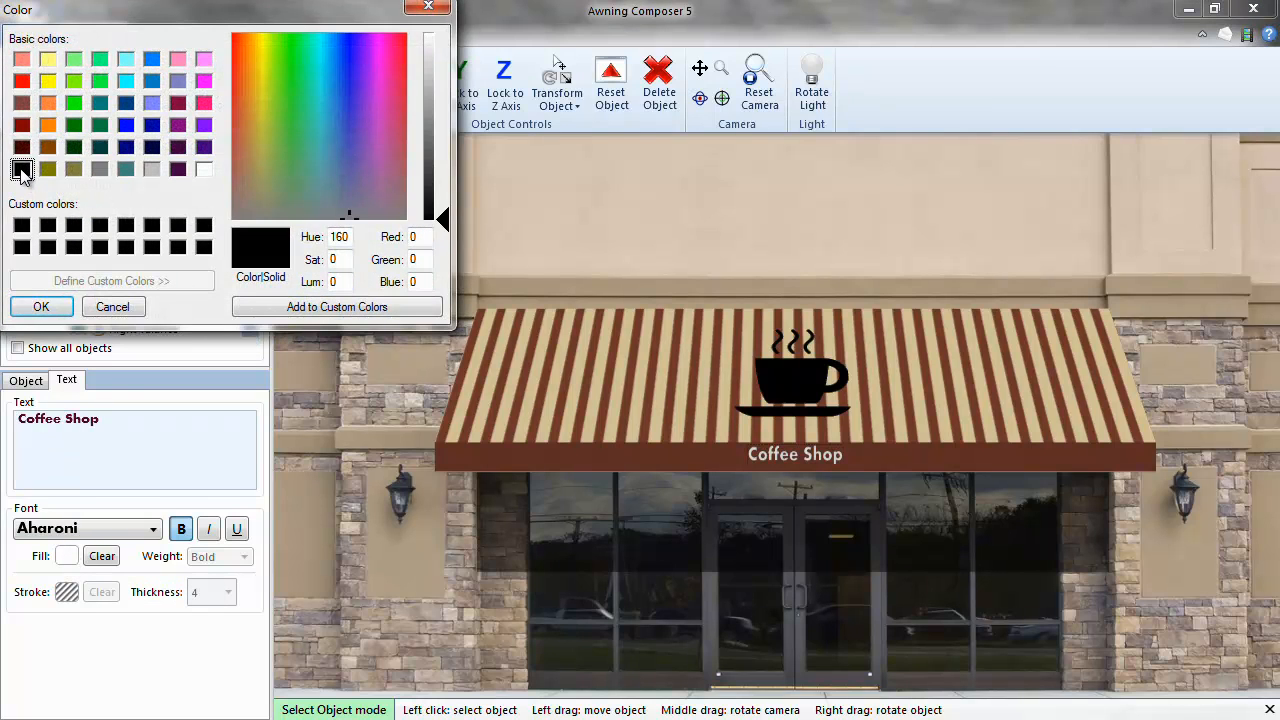
pyautogui.click(40, 306)
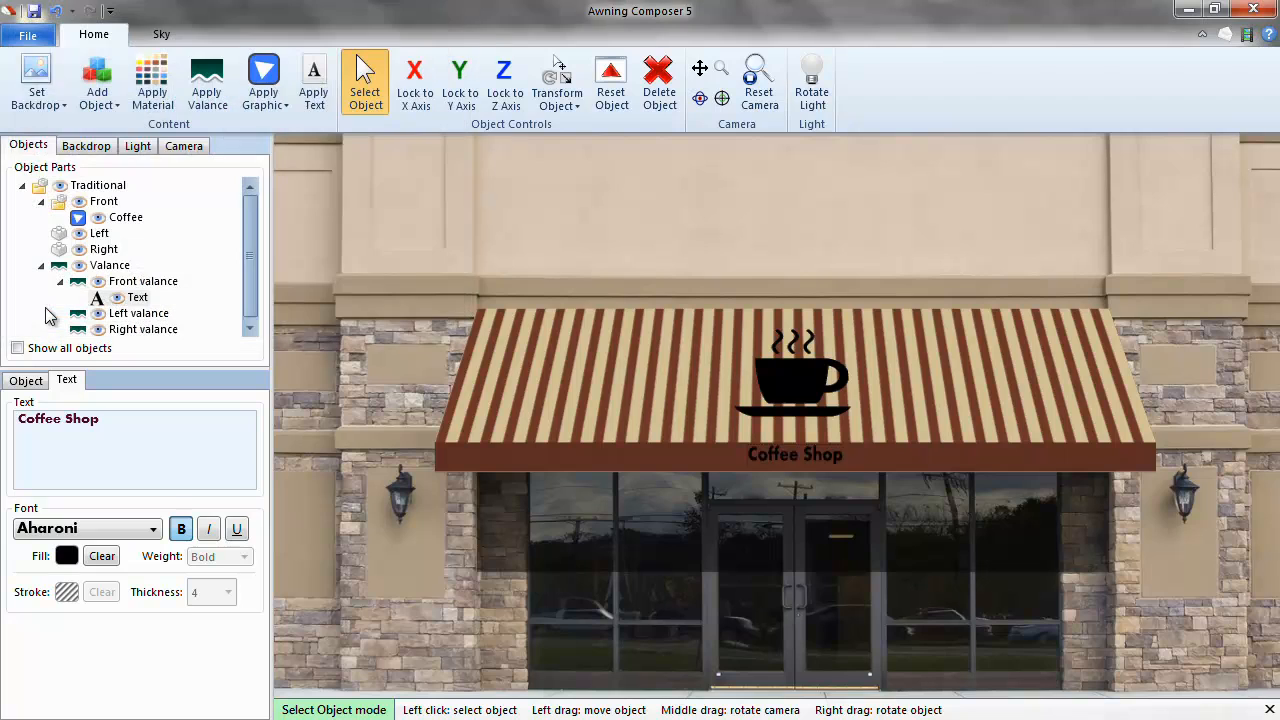
pyautogui.click(34, 381)
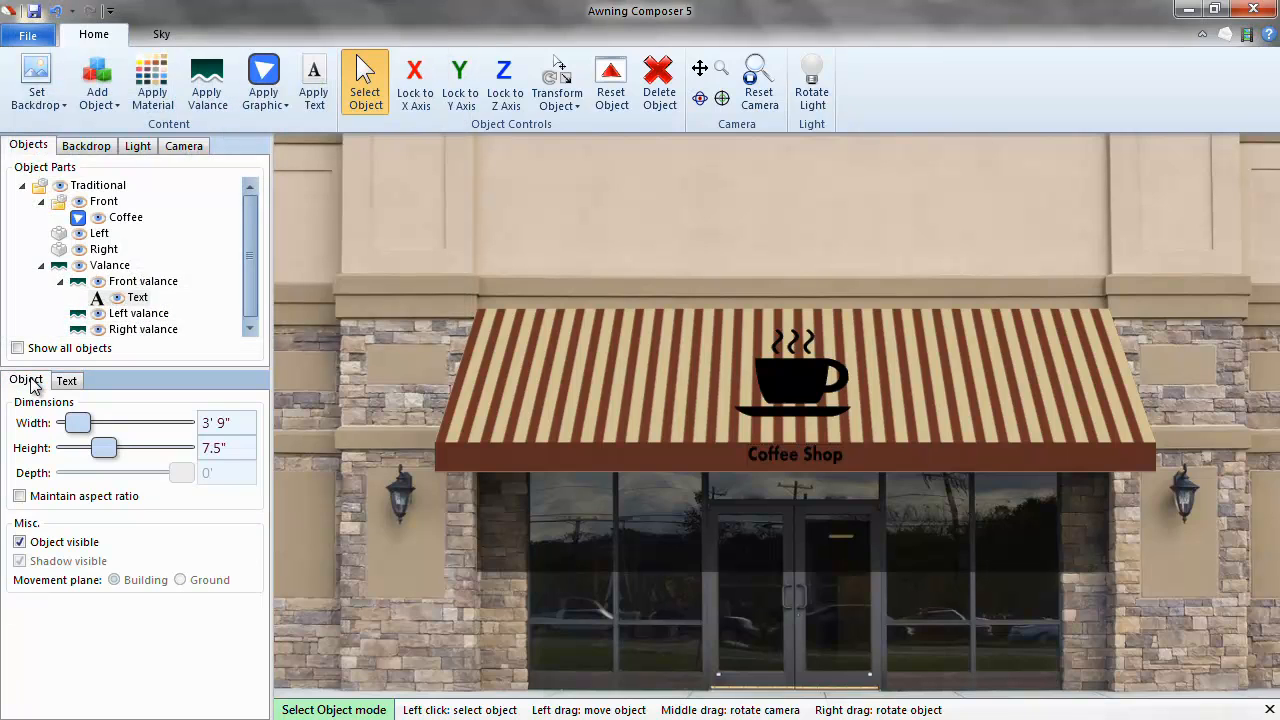
# Stretch the Coffee Shop lettering to 7' wide, lower it slightly, and deselect.
pyautogui.click(20, 496)
pyautogui.moveTo(80, 423)
pyautogui.mouseDown()
pyautogui.moveTo(108, 426)
pyautogui.moveTo(90, 424)
pyautogui.mouseUp()
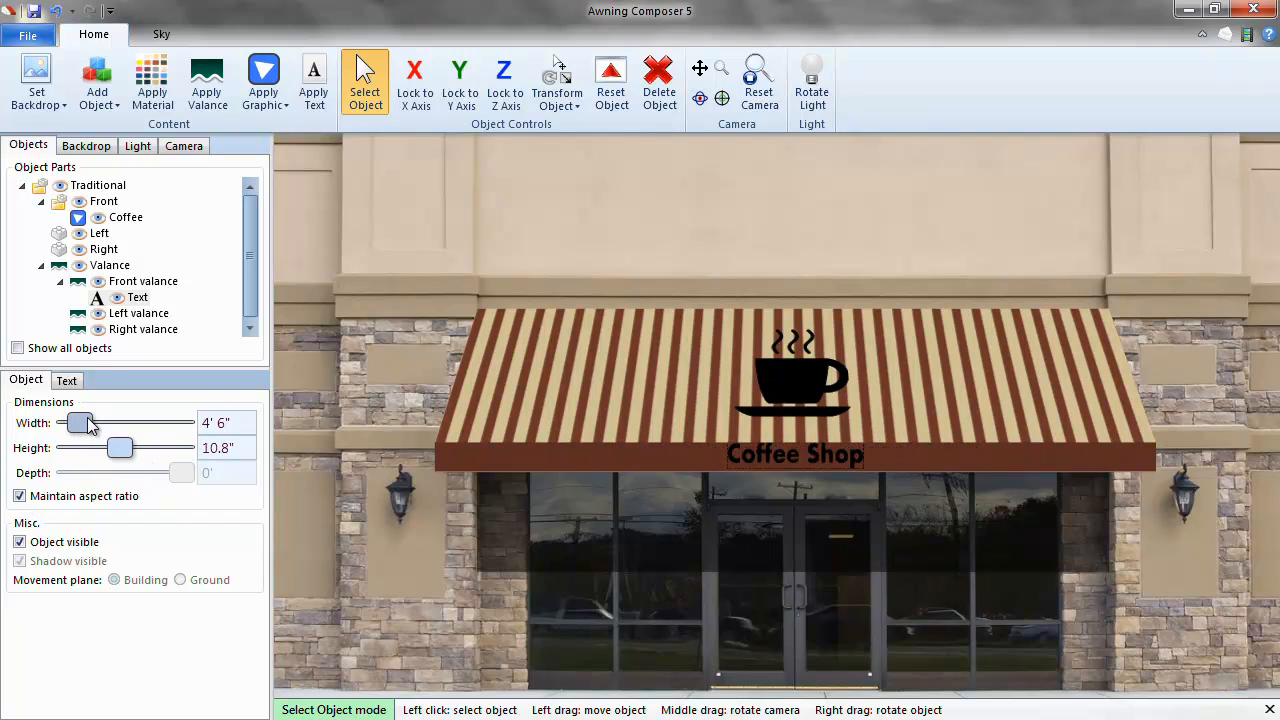
pyautogui.click(20, 496)
pyautogui.moveTo(85, 425); pyautogui.dragTo(90, 424)
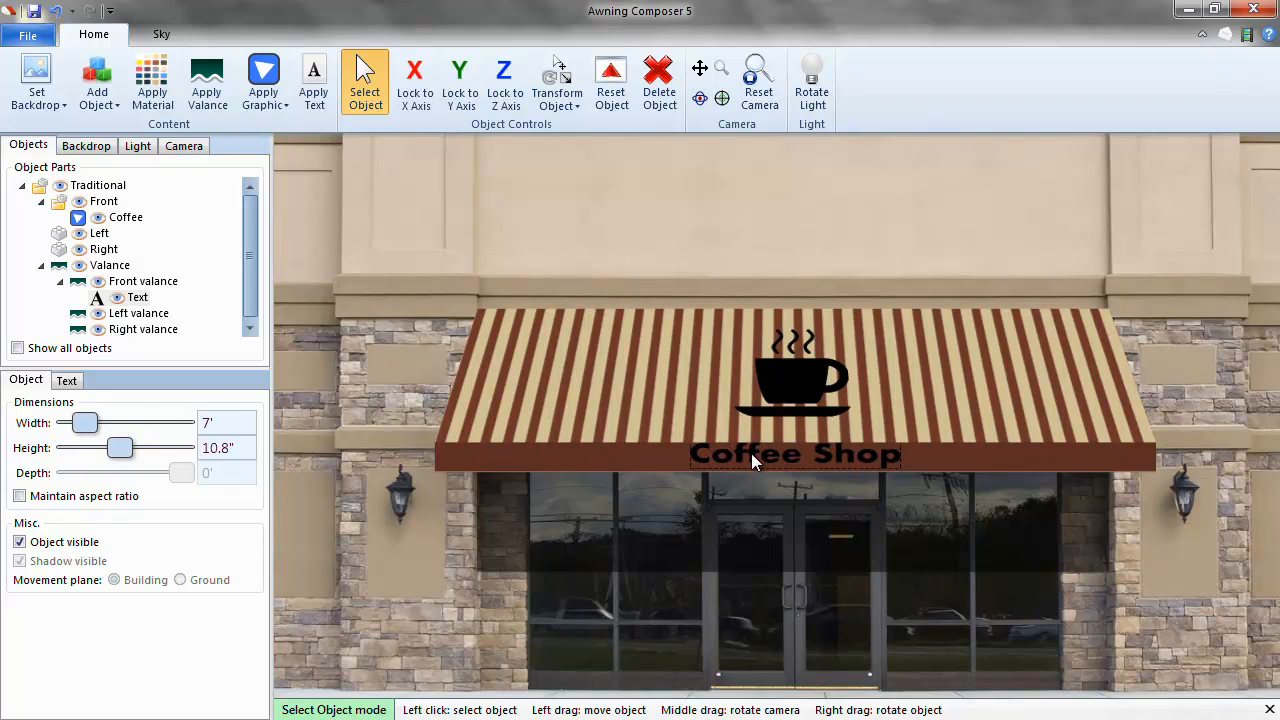
pyautogui.moveTo(751, 454); pyautogui.dragTo(751, 457)
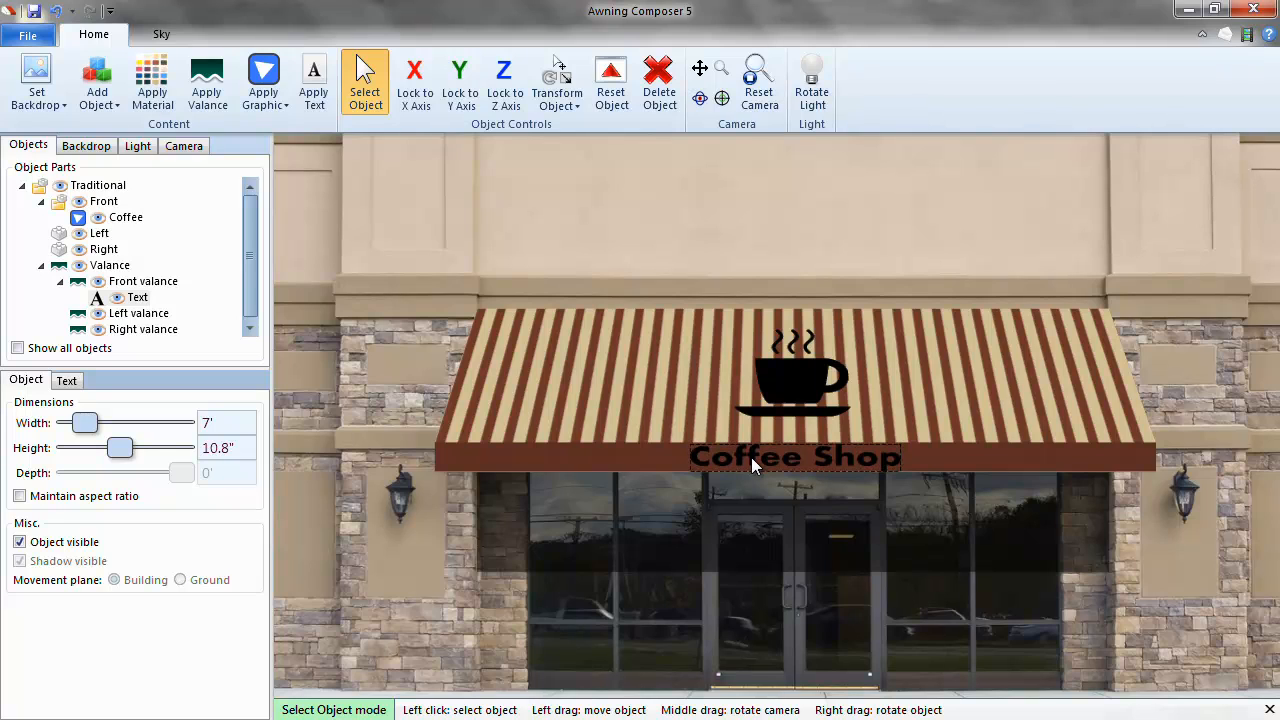
pyautogui.click(766, 593)
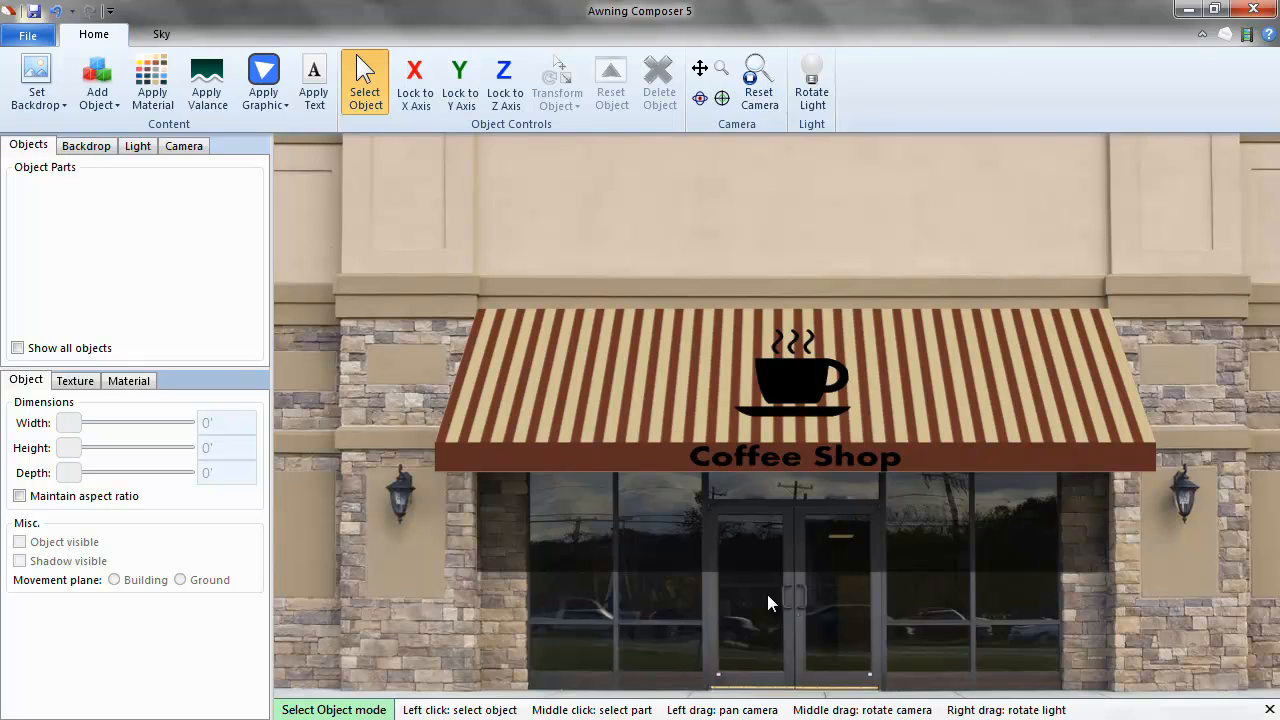
# Rotate the scene light so the awning casts an angled shadow on the storefront.
pyautogui.click(812, 82)
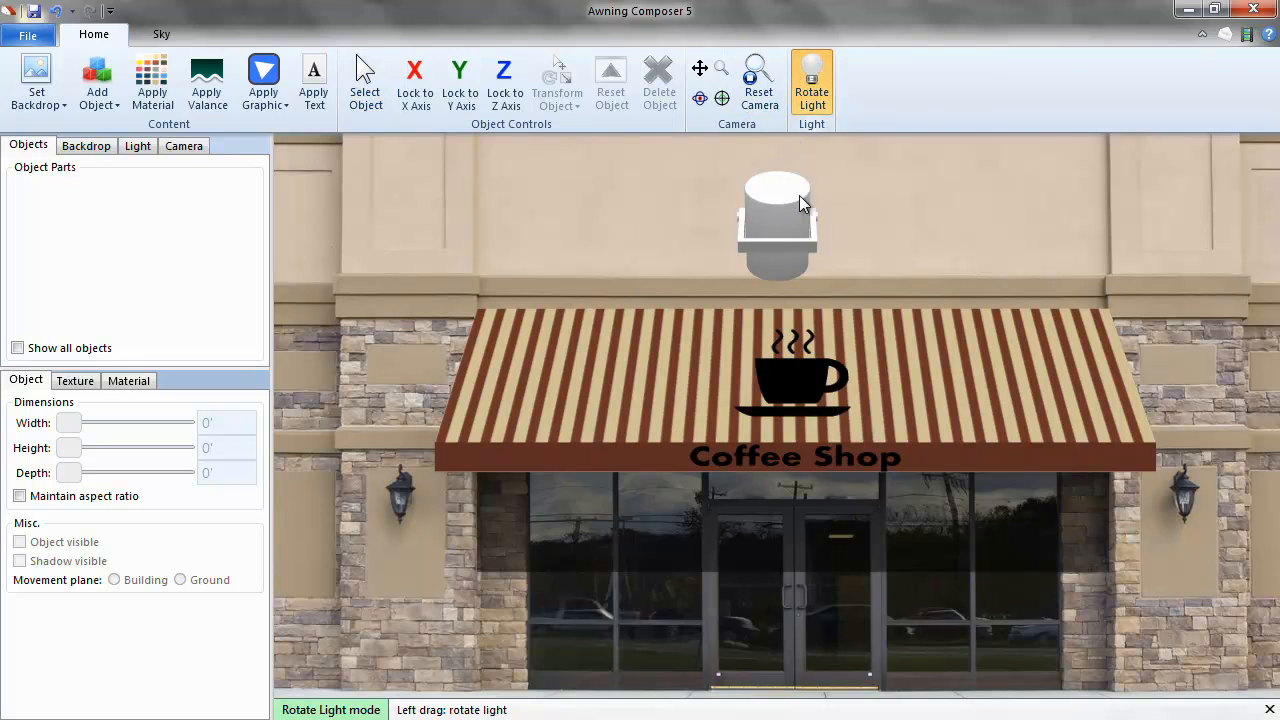
pyautogui.moveTo(799, 195); pyautogui.dragTo(839, 163)
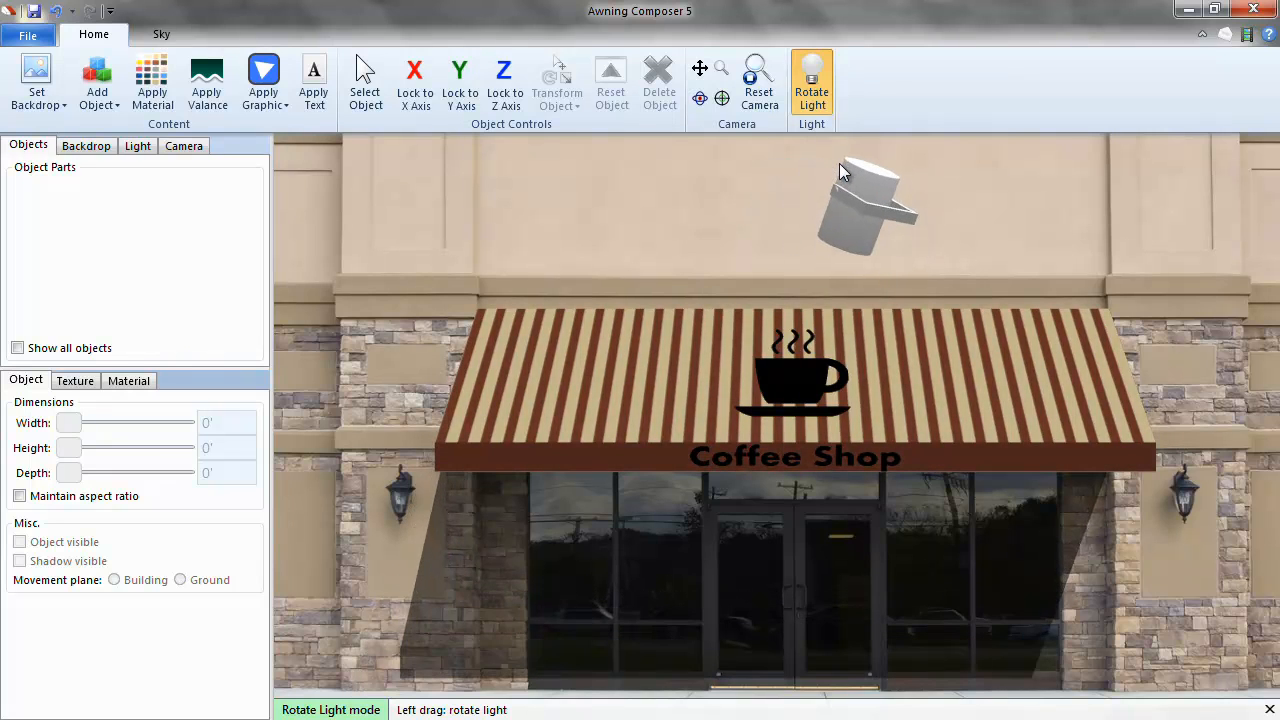
pyautogui.click(812, 82)
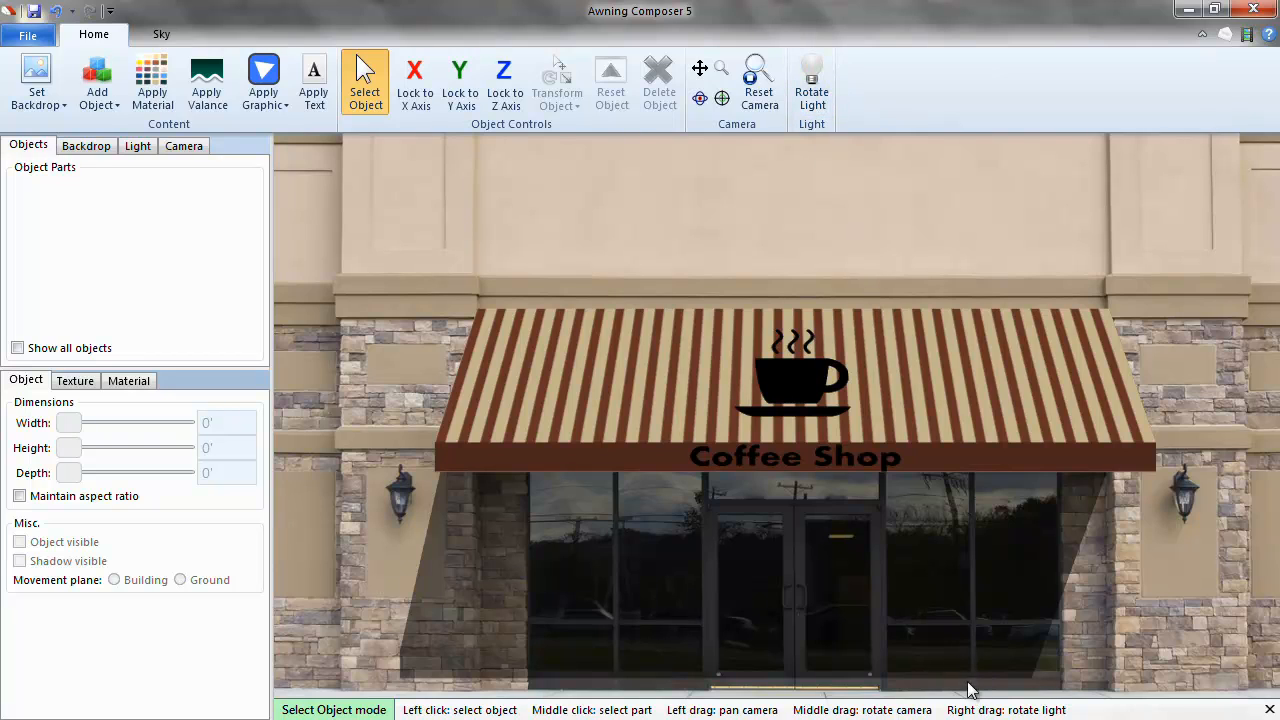
# Rotate the light further, then orbit, zoom and pan to an angled view framing the awning.
pyautogui.moveTo(893, 223); pyautogui.dragTo(897, 190, button='right')
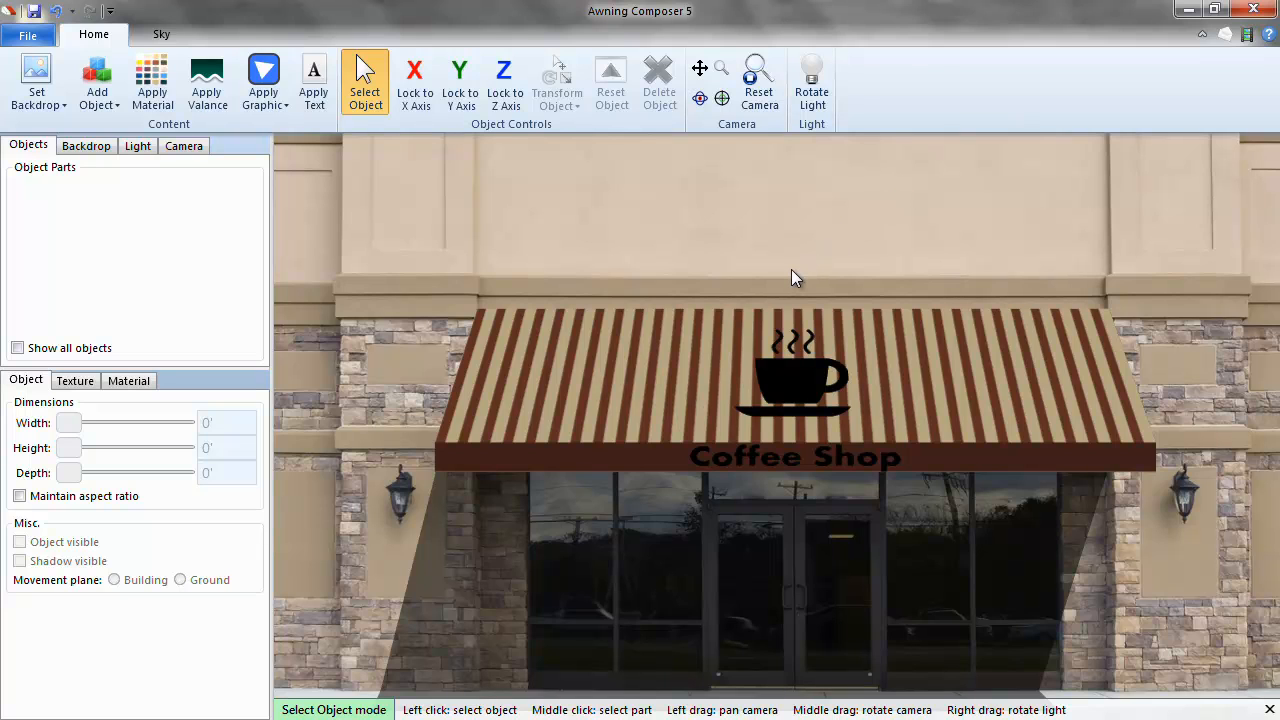
pyautogui.scroll(-5, 791, 269)
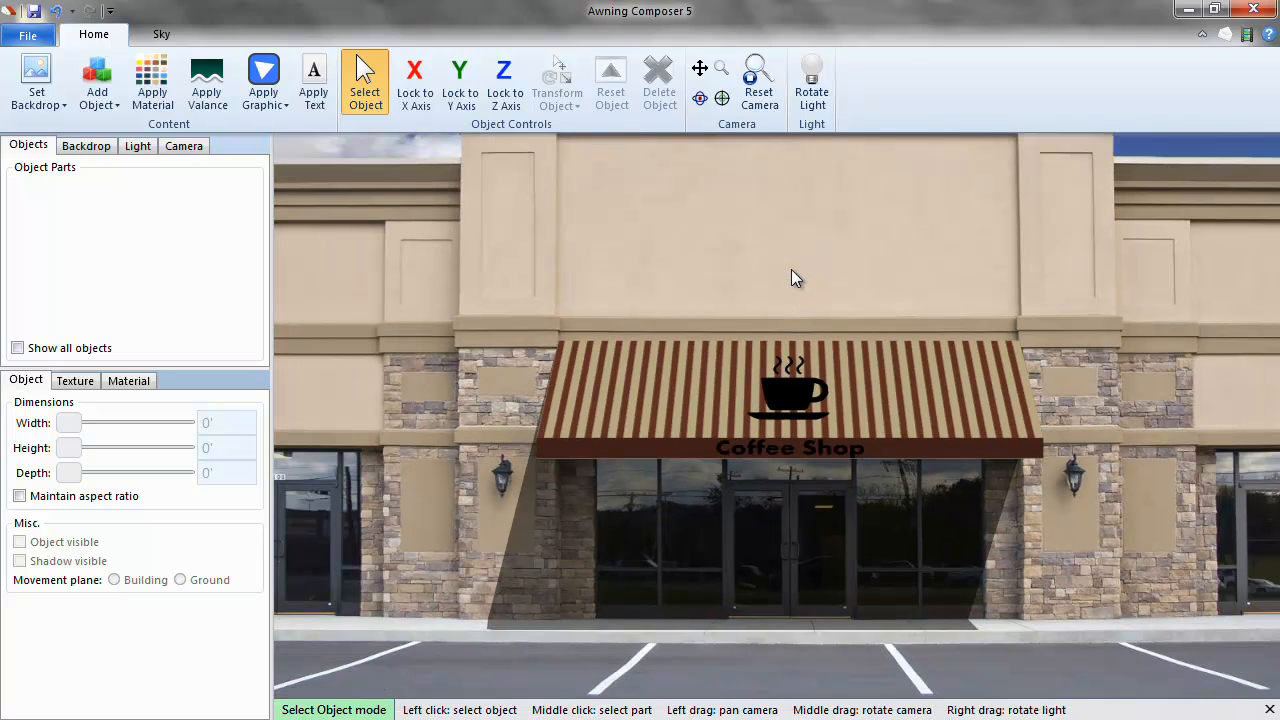
pyautogui.scroll(-2, 791, 269)
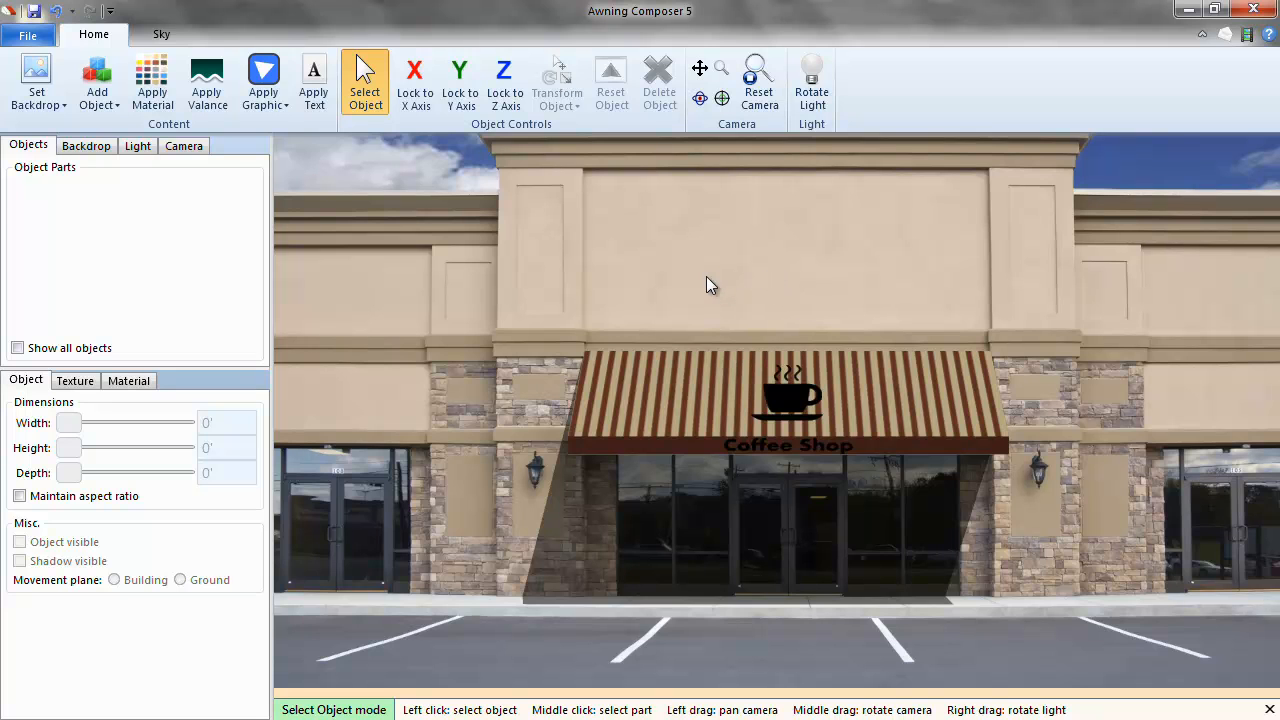
pyautogui.moveTo(706, 276); pyautogui.dragTo(787, 277, button='middle')
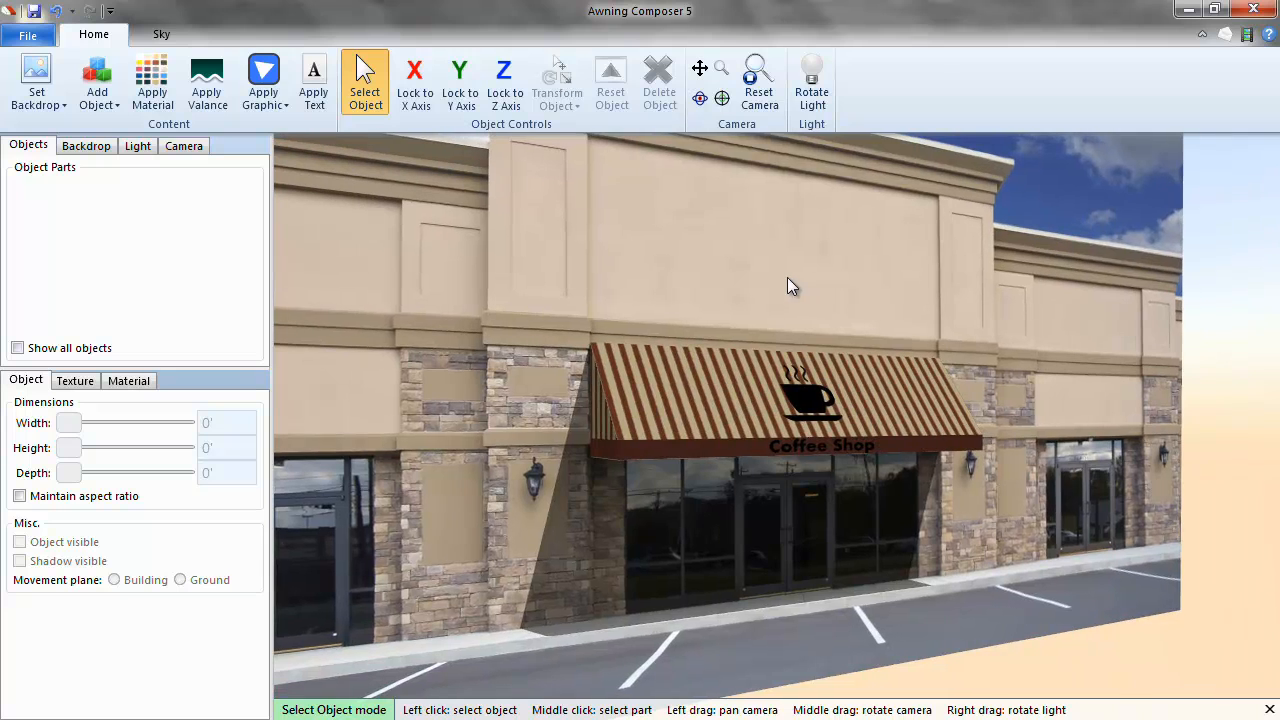
pyautogui.moveTo(738, 263); pyautogui.dragTo(860, 294)
pyautogui.scroll(1, 860, 314)
pyautogui.scroll(1, 860, 294)
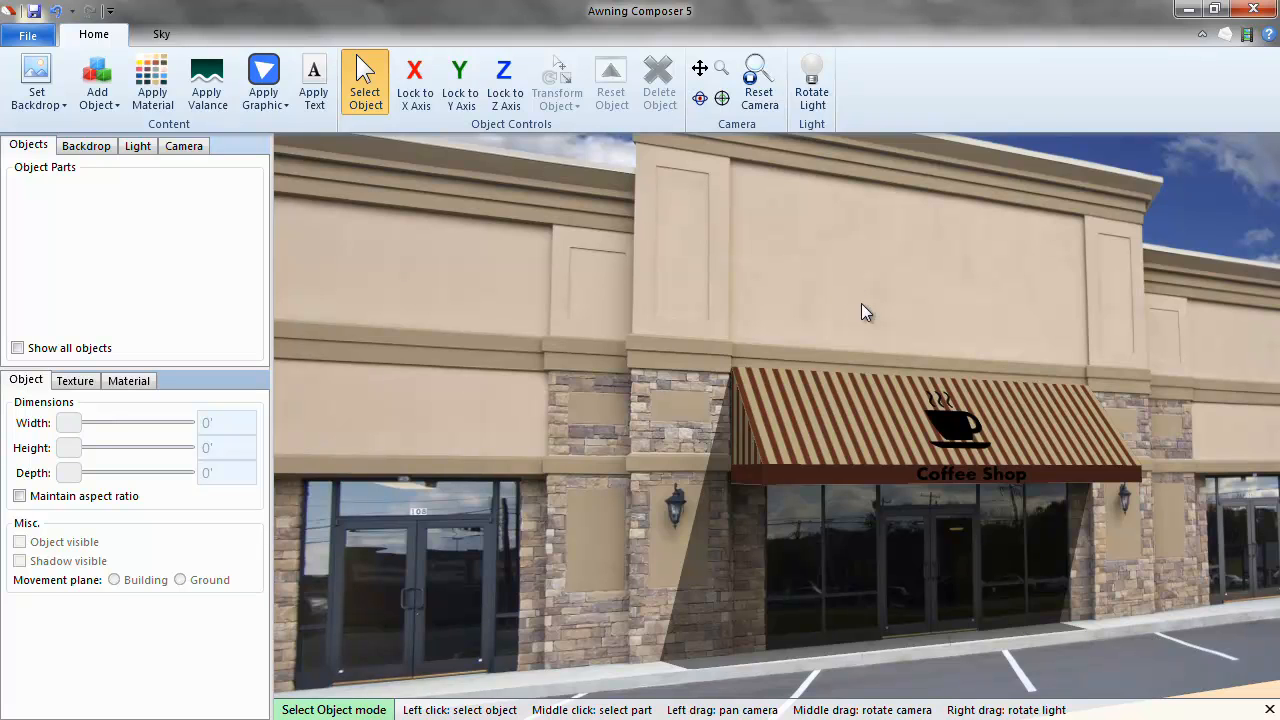
pyautogui.moveTo(861, 305); pyautogui.dragTo(790, 304)
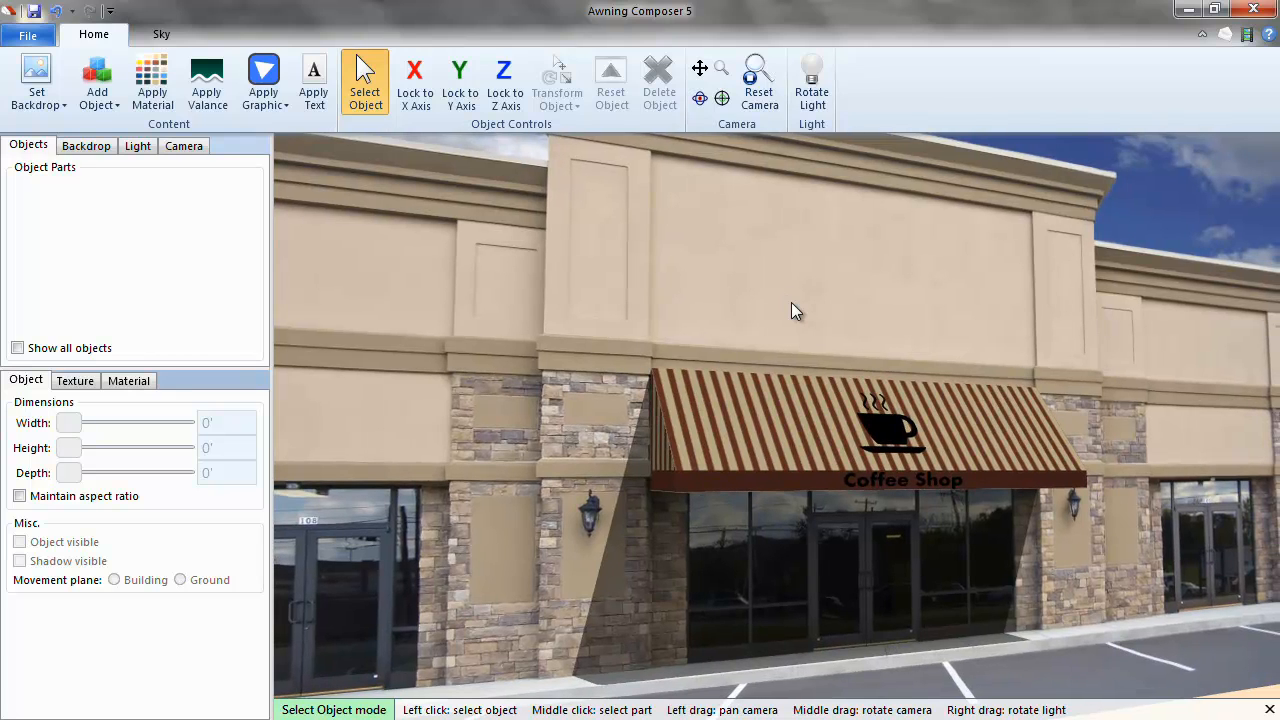
# Save the scene as an .ac5 file named 'Coffee Shop' followed by the street address.
pyautogui.click(20, 38)
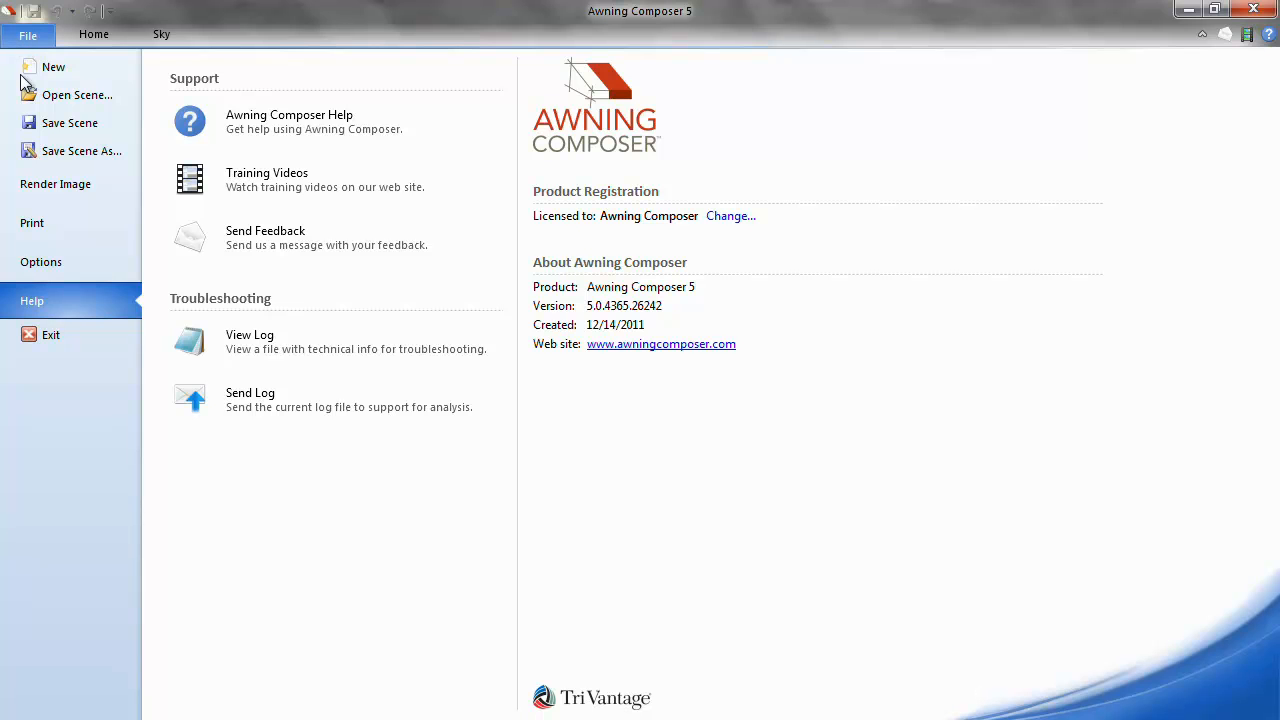
pyautogui.click(62, 151)
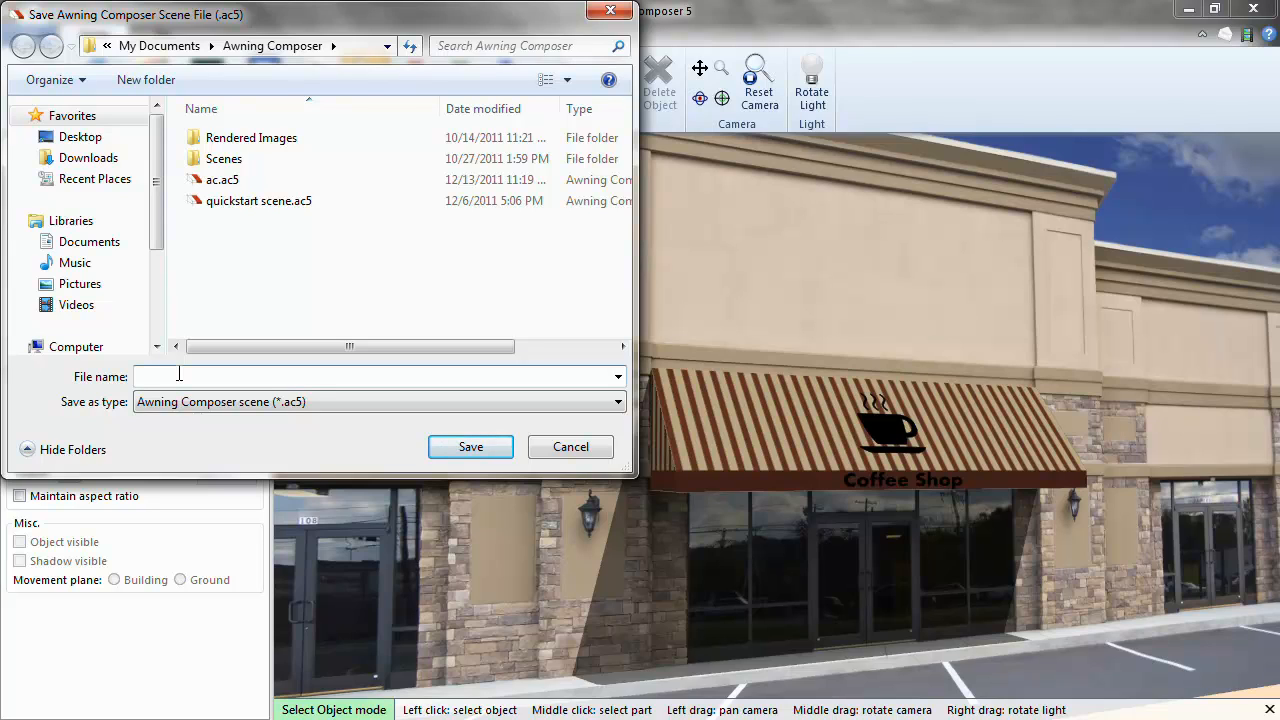
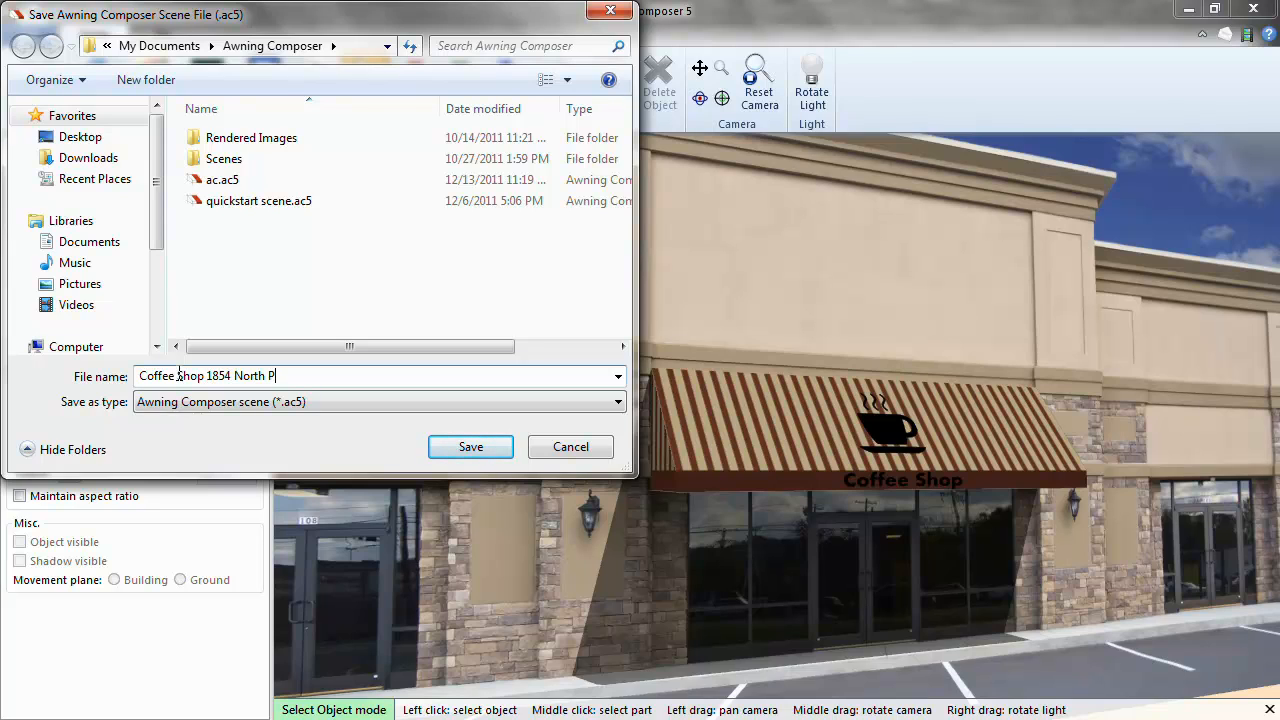
pyautogui.click(465, 447)
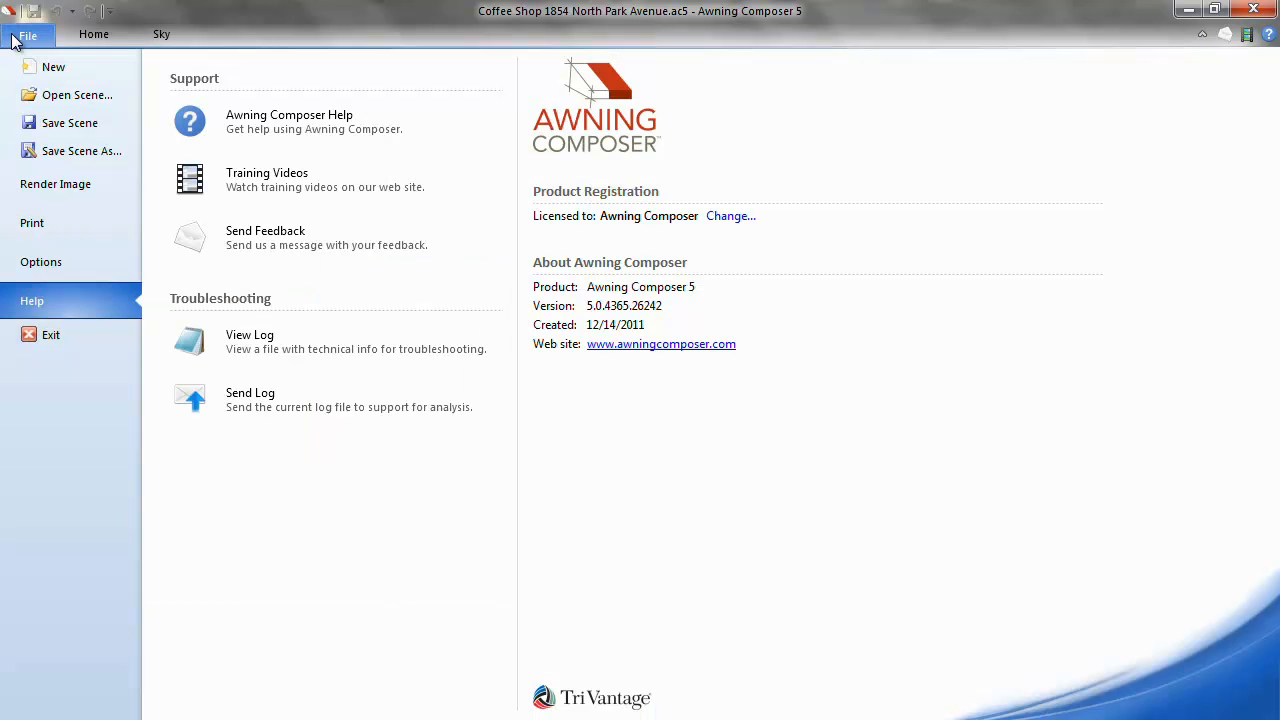
# Set up an image render cropped around the storefront at 800x600 Small (email).
pyautogui.click(26, 36)
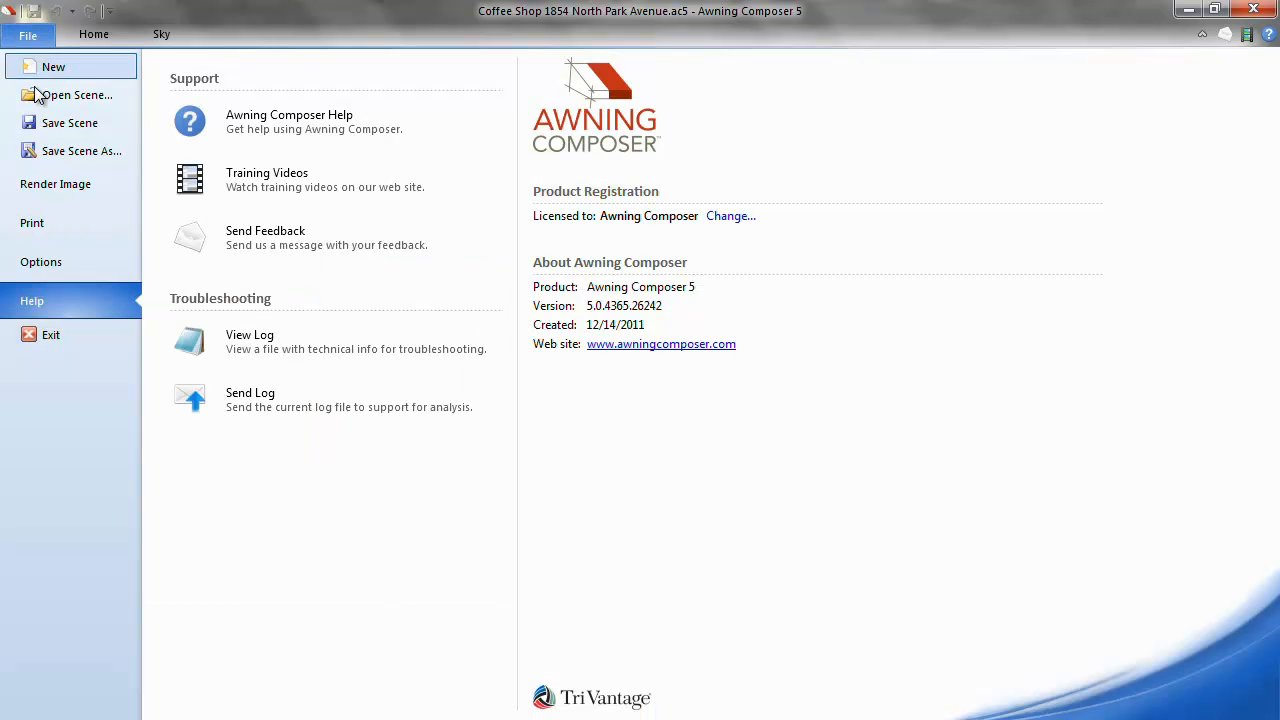
pyautogui.click(52, 186)
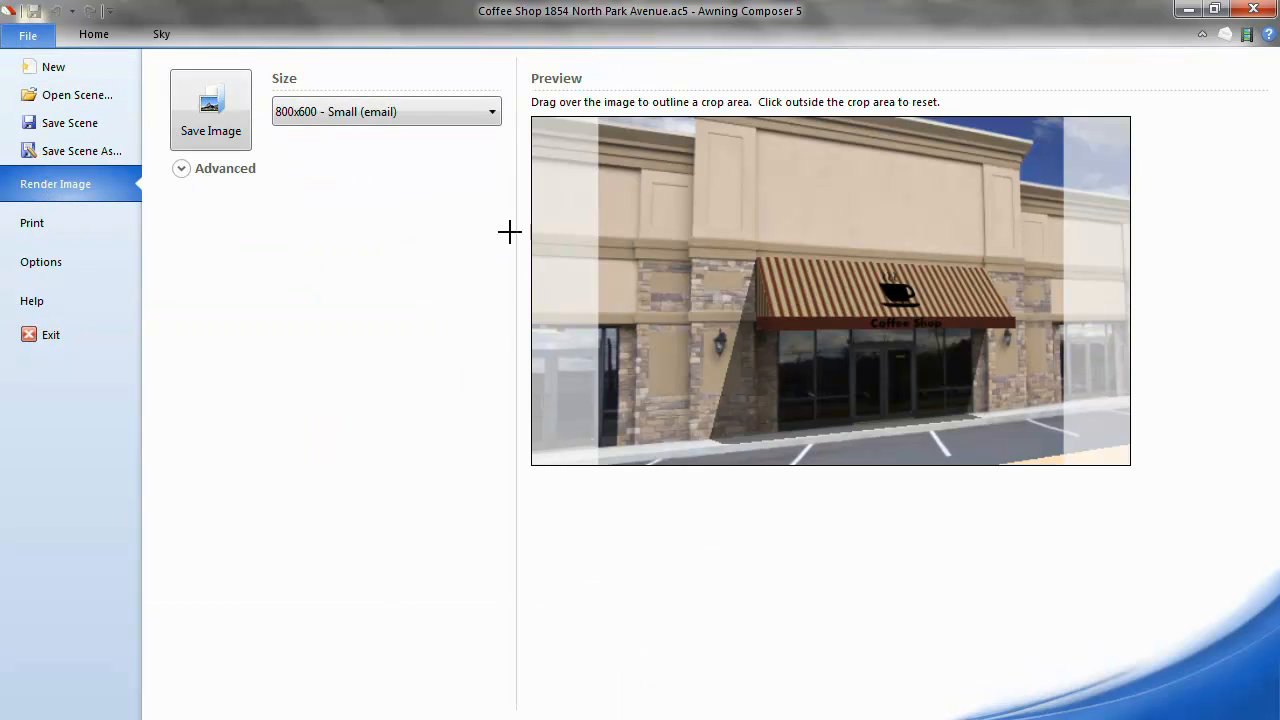
pyautogui.moveTo(683, 214)
pyautogui.moveTo(628, 147); pyautogui.dragTo(1109, 446)
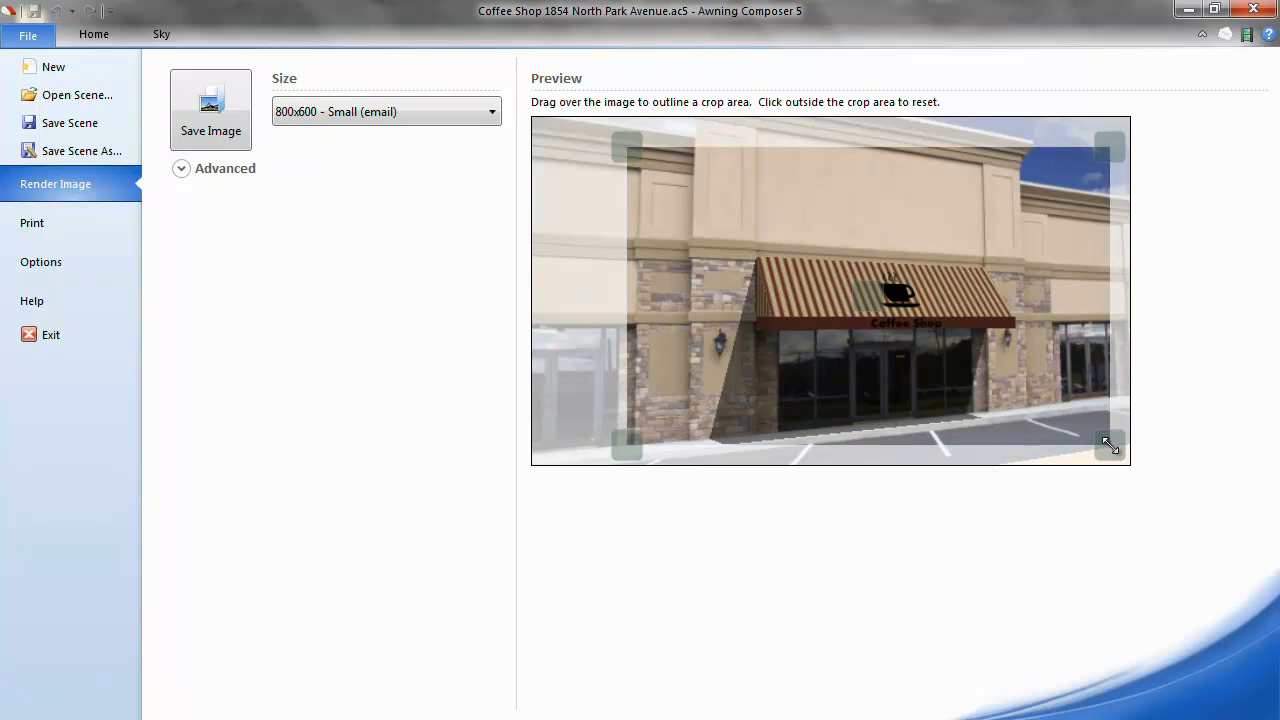
pyautogui.click(475, 114)
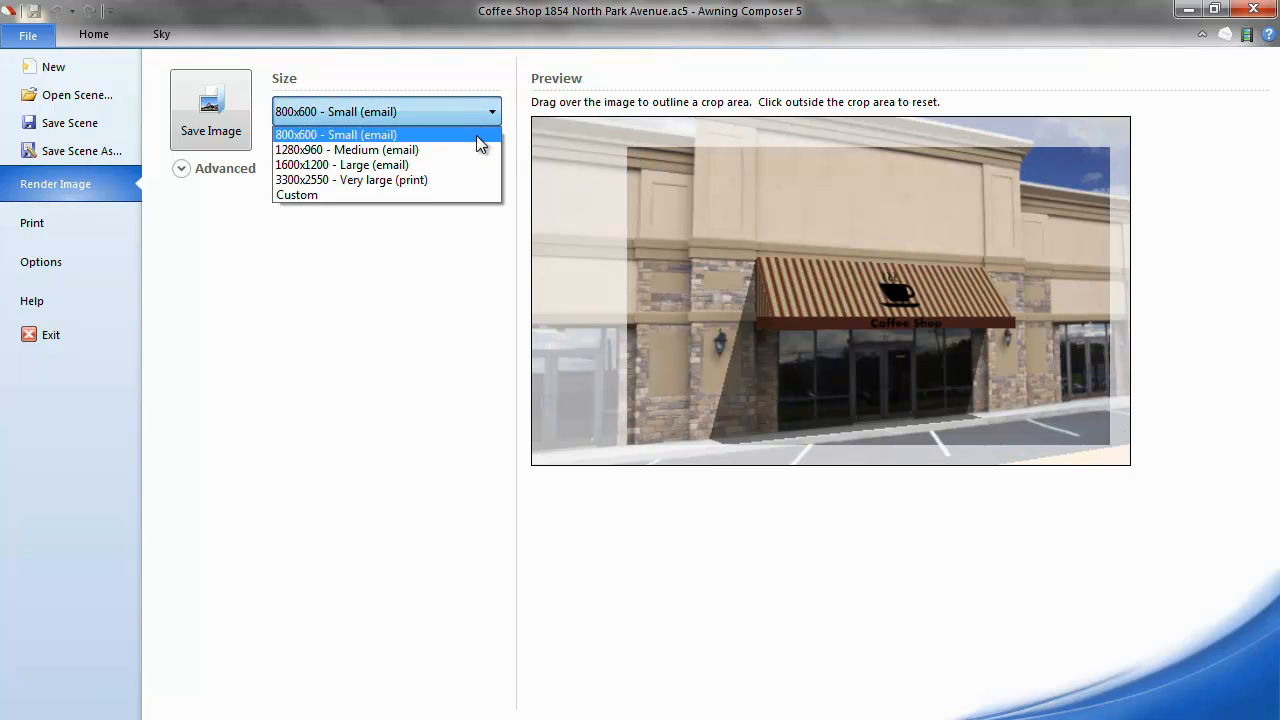
pyautogui.click(478, 135)
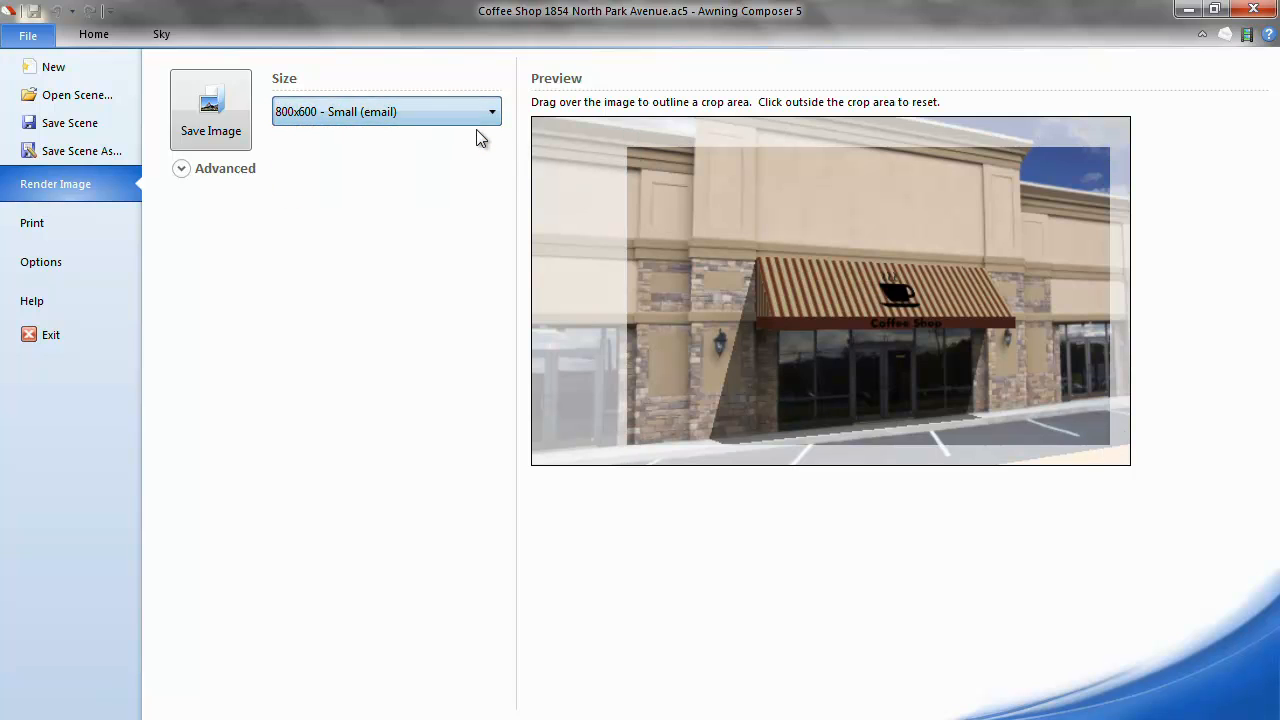
# Save the render as a JPEG (*.jpg) file and view it in Windows Photo Viewer.
pyautogui.click(219, 121)
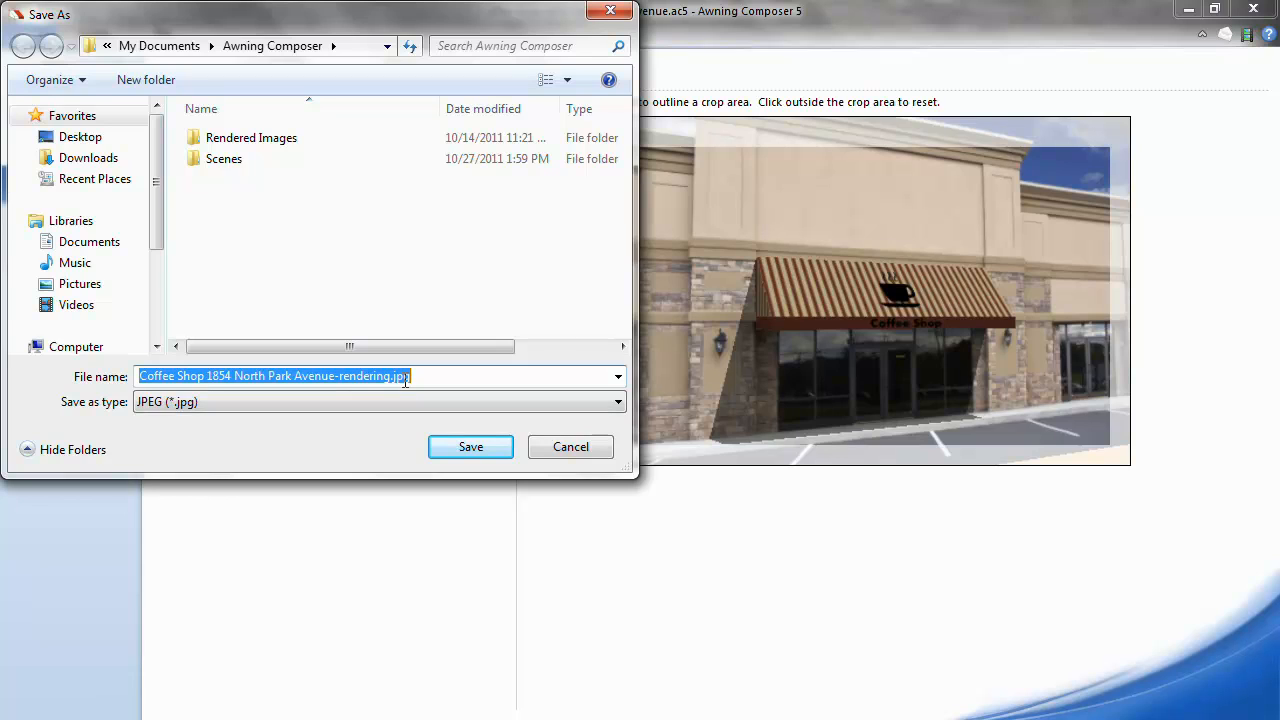
pyautogui.click(618, 402)
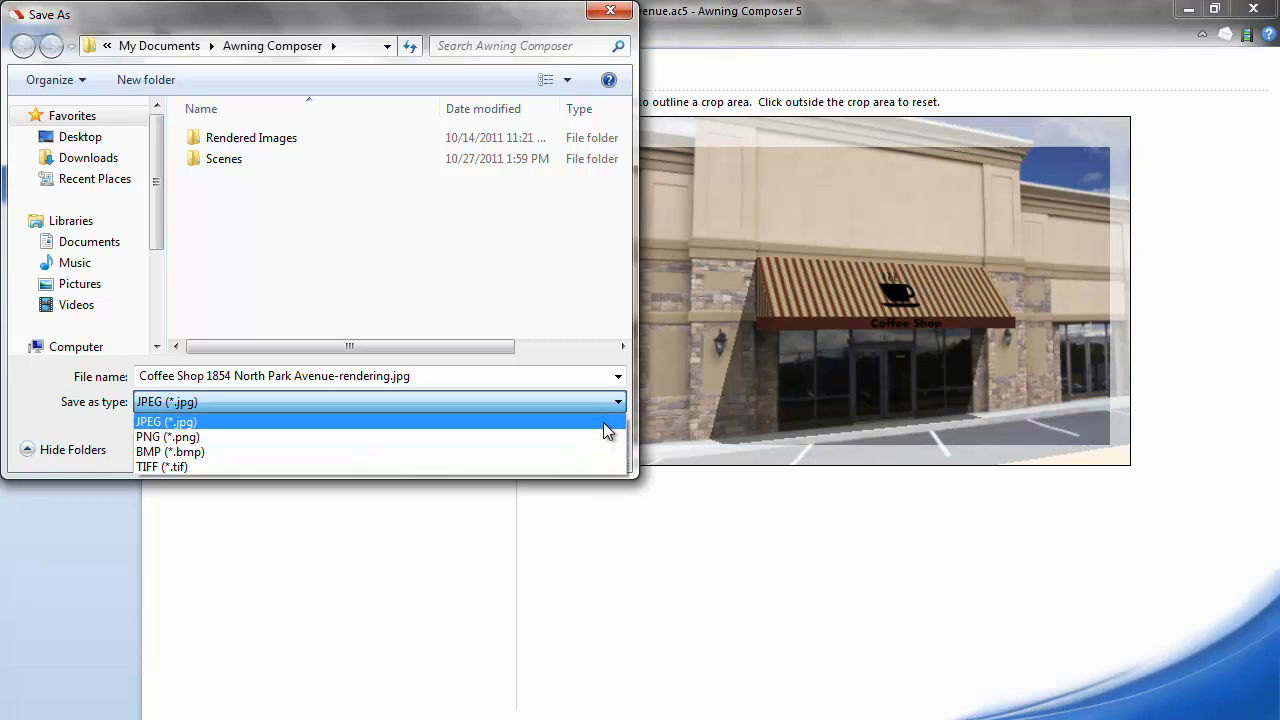
pyautogui.click(604, 423)
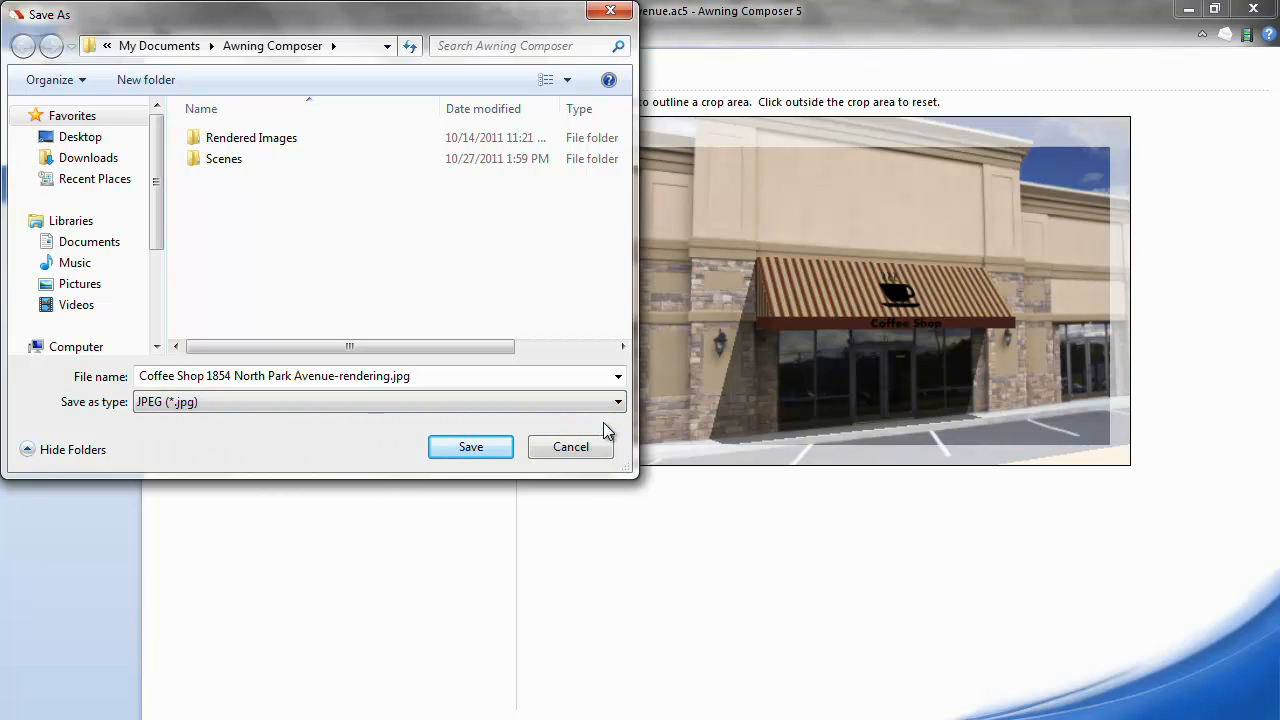
pyautogui.click(472, 442)
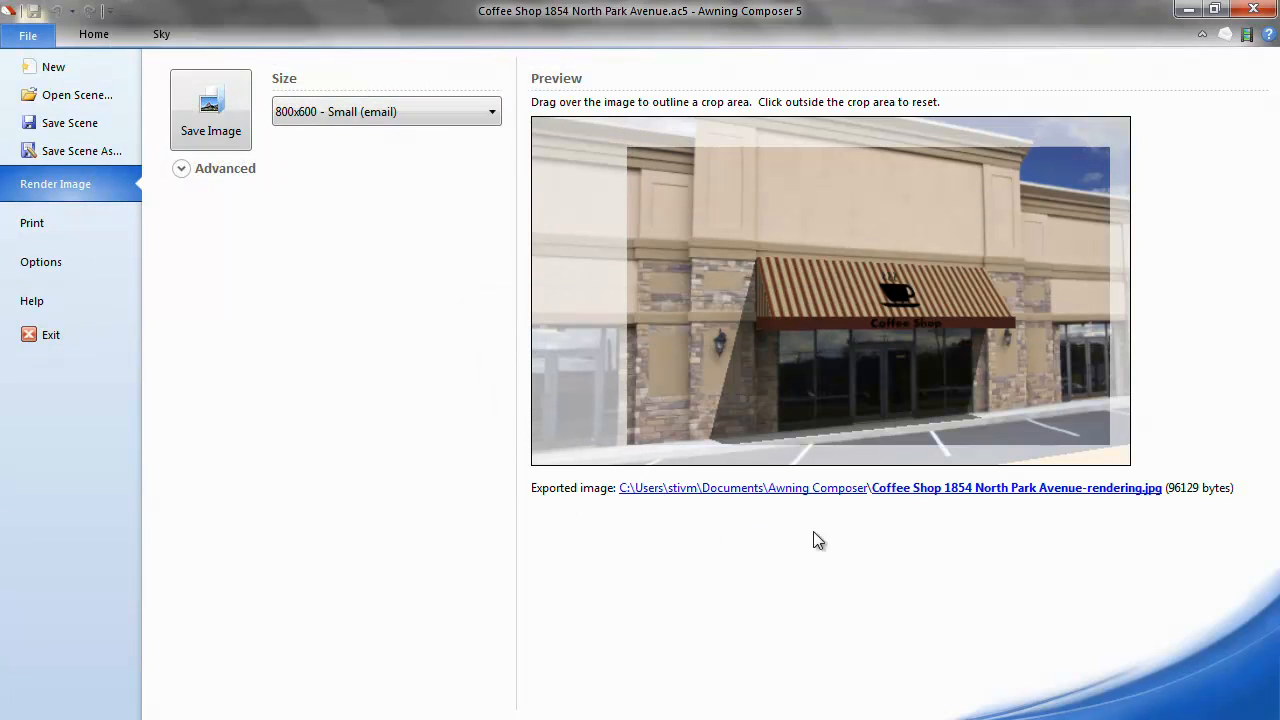
pyautogui.click(978, 492)
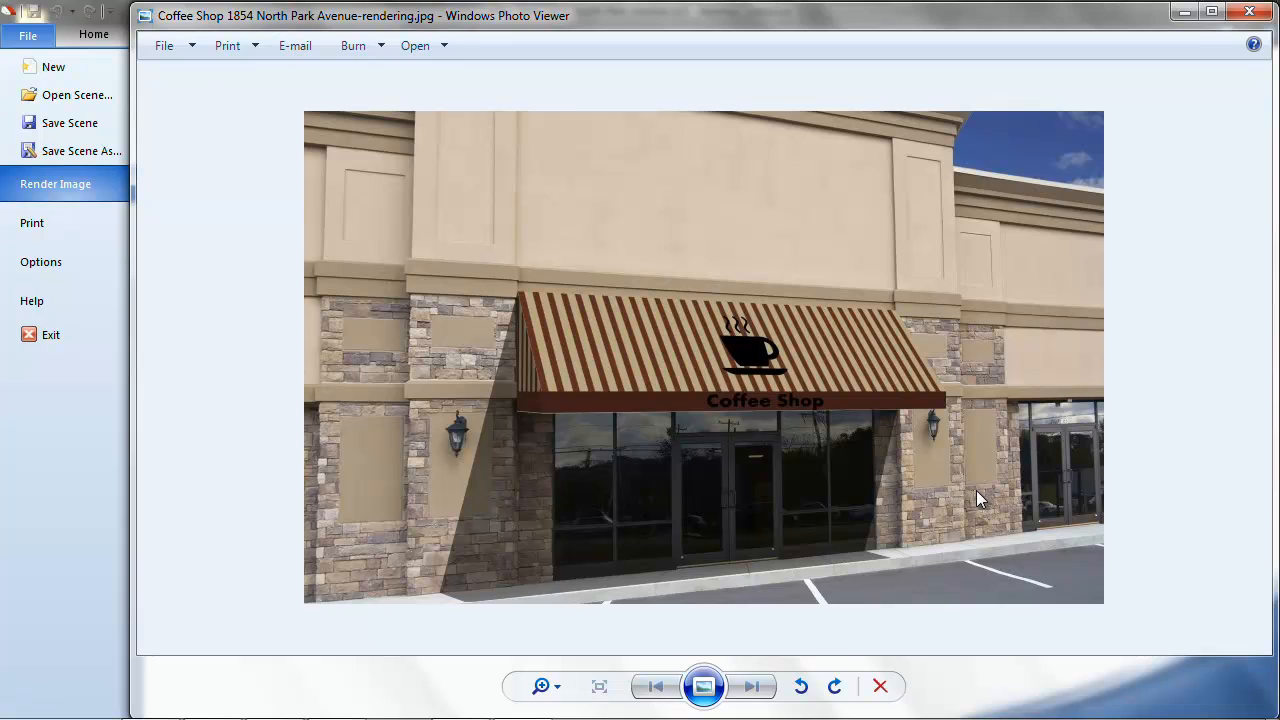
# Close Windows Photo Viewer and bring up the print settings.
pyautogui.click(1251, 13)
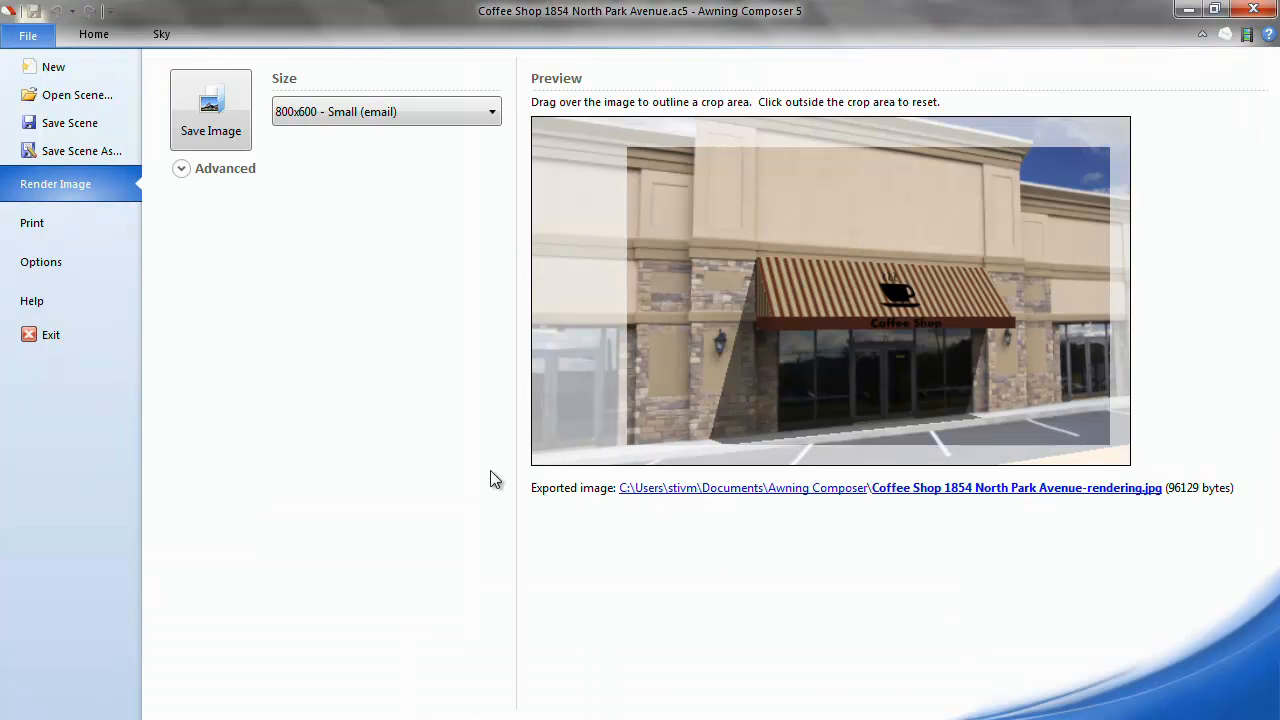
pyautogui.click(85, 230)
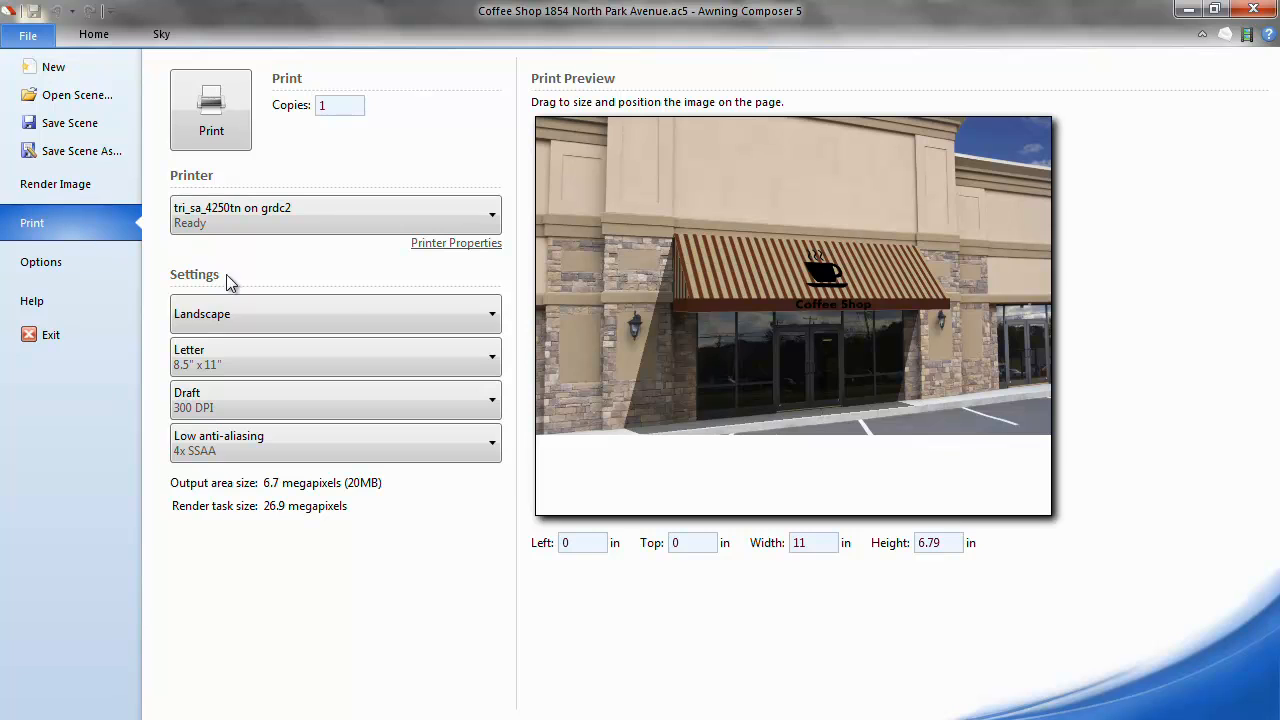
# Shrink the image to 5.77 × 3.56 in on a portrait Letter page.
pyautogui.moveTo(575, 212)
pyautogui.moveTo(530, 119); pyautogui.dragTo(706, 195)
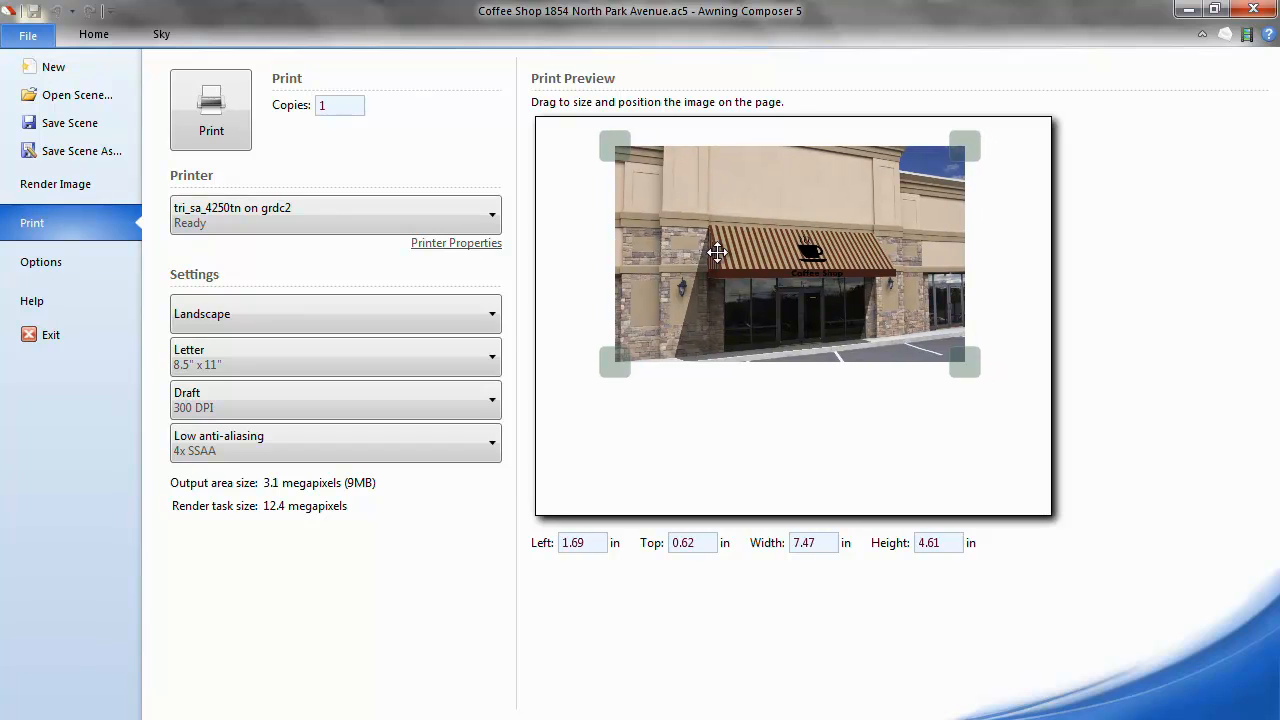
pyautogui.click(478, 326)
pyautogui.click(465, 344)
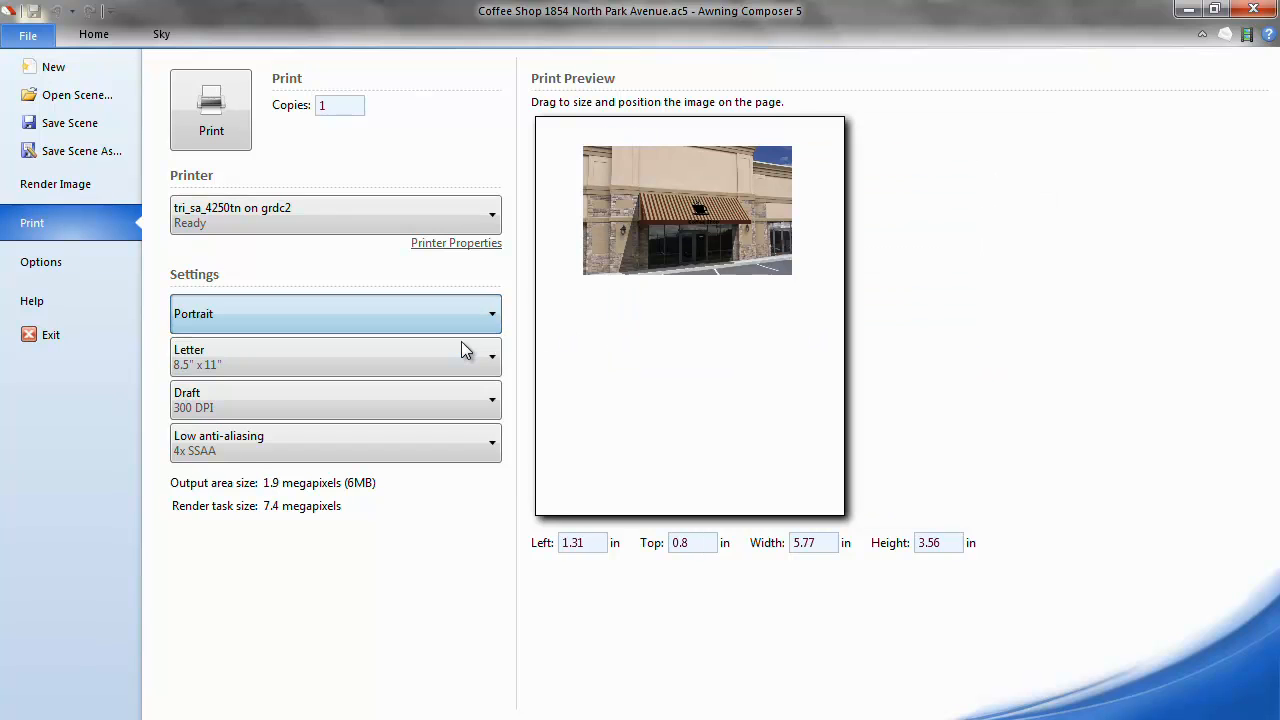
# Move the image down to 1.44 in from the top and print it.
pyautogui.moveTo(663, 243)
pyautogui.moveTo(664, 254); pyautogui.dragTo(664, 262)
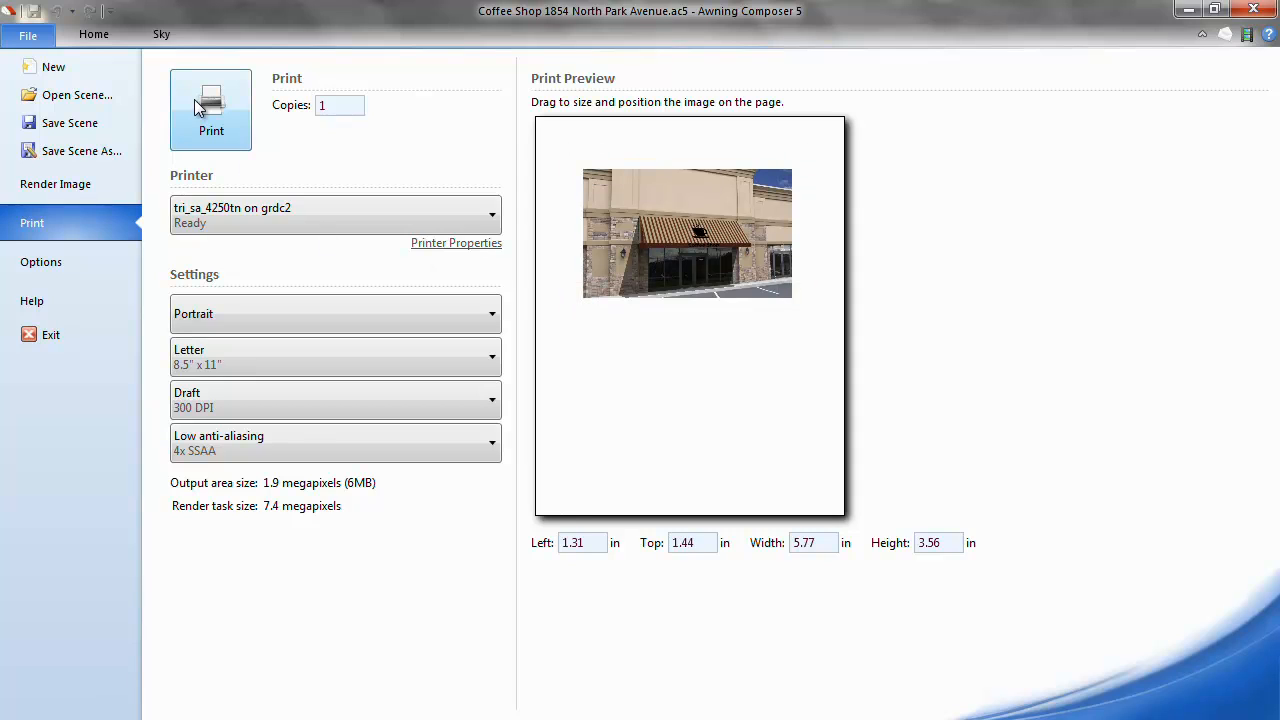
pyautogui.click(194, 101)
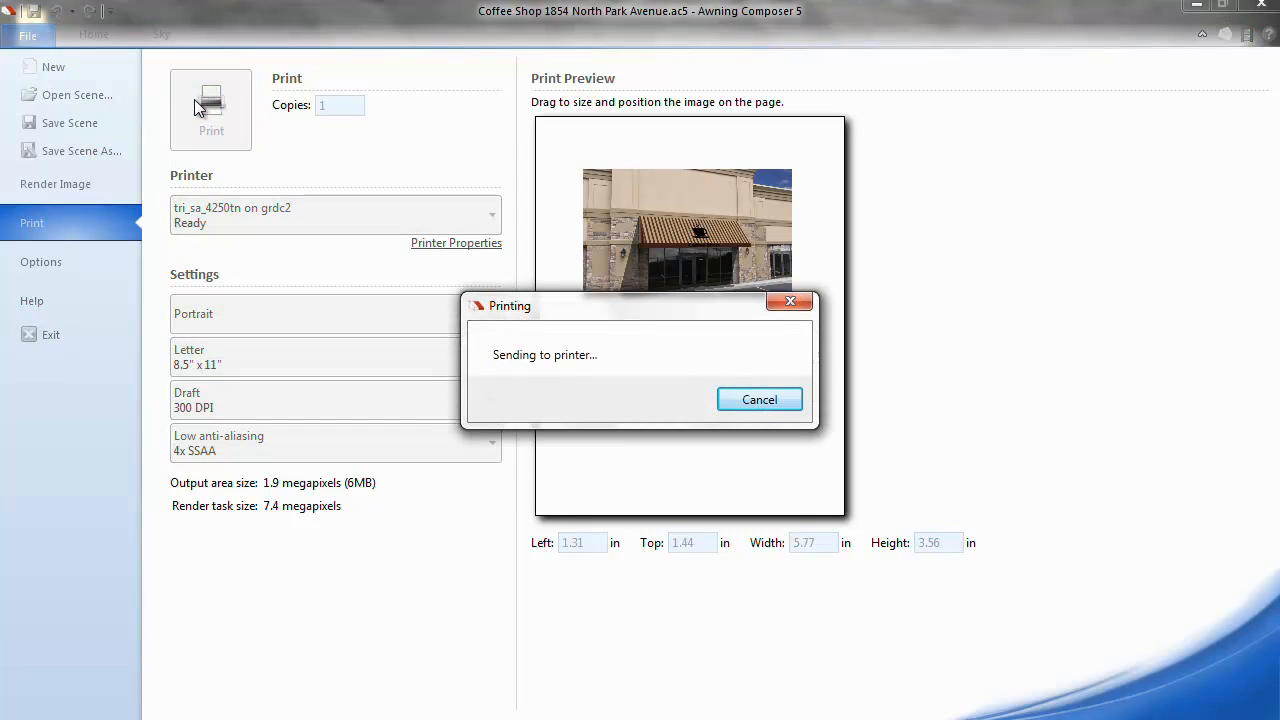